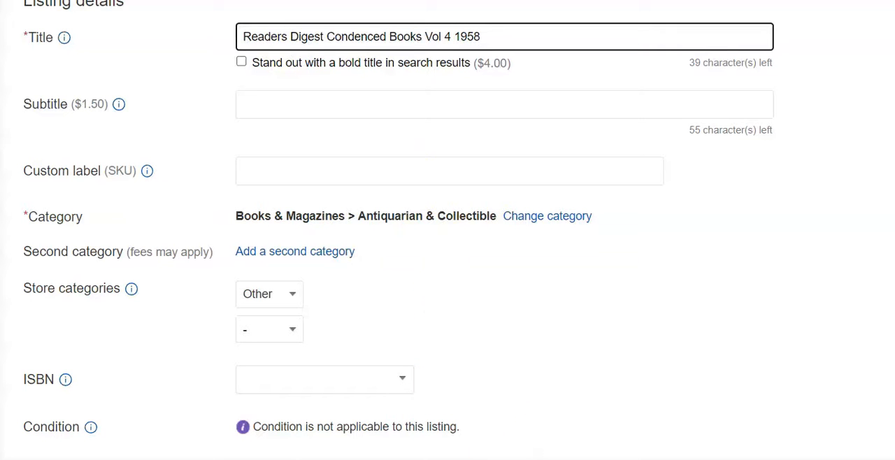
Set the book listing's topic to Classics and its publisher to Readers digest in the item specifics
scroll(447, 230, "down", 6)
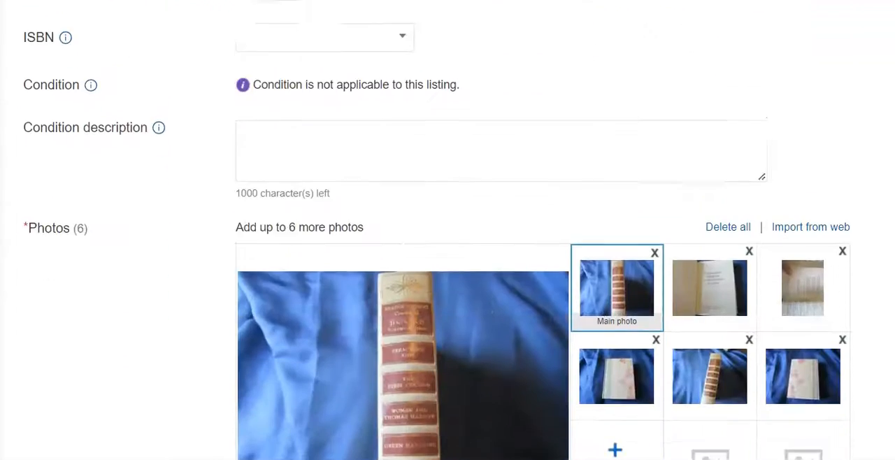
scroll(448, 230, "down", 5)
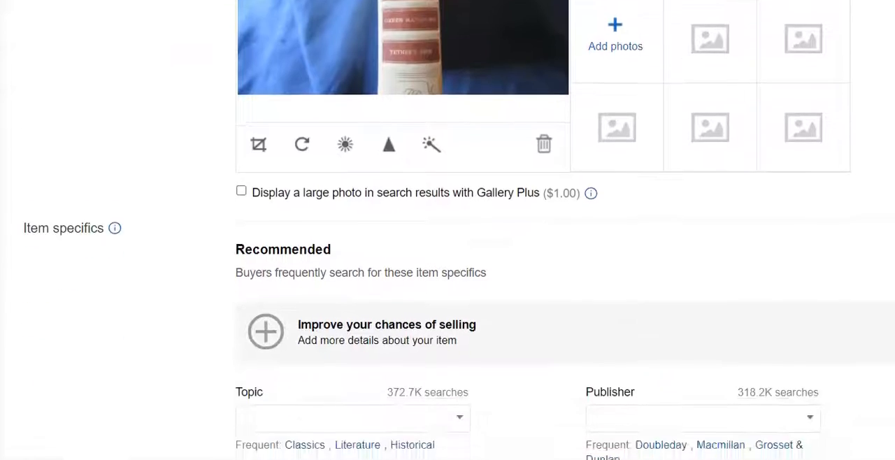
scroll(447, 231, "down", 3)
left_click(315, 272)
left_click(635, 243)
type("Readers digest")
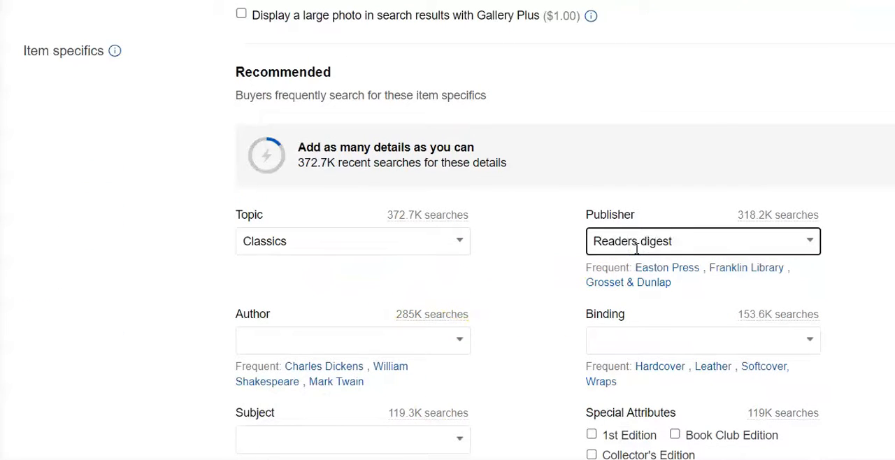
Set the binding to Hardcover and the subject to Literature & Fiction, marking the book as a Book Club Edition
left_click(658, 366)
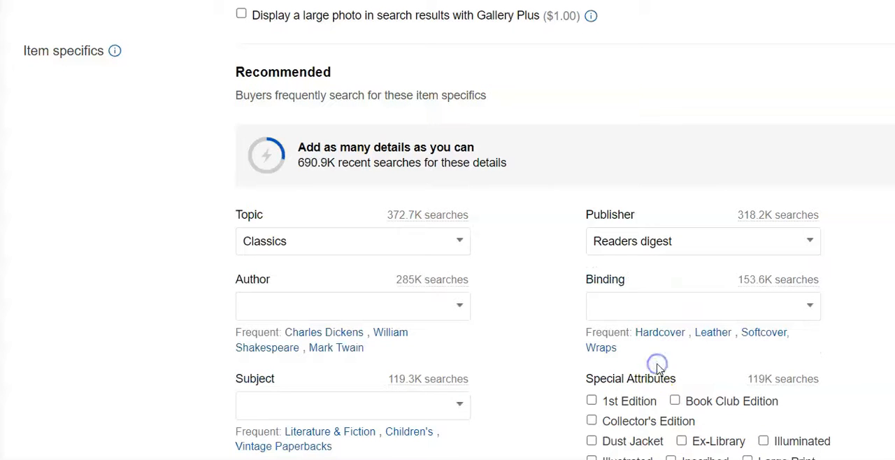
left_click(658, 334)
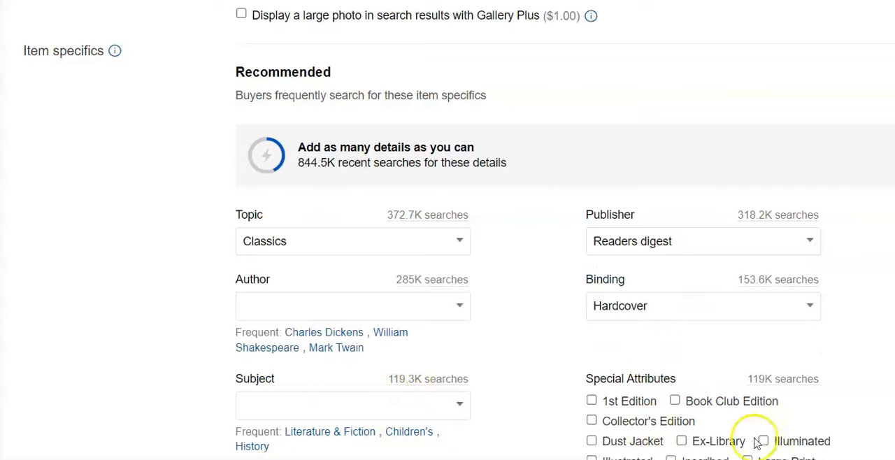
left_click(342, 439)
left_click(675, 401)
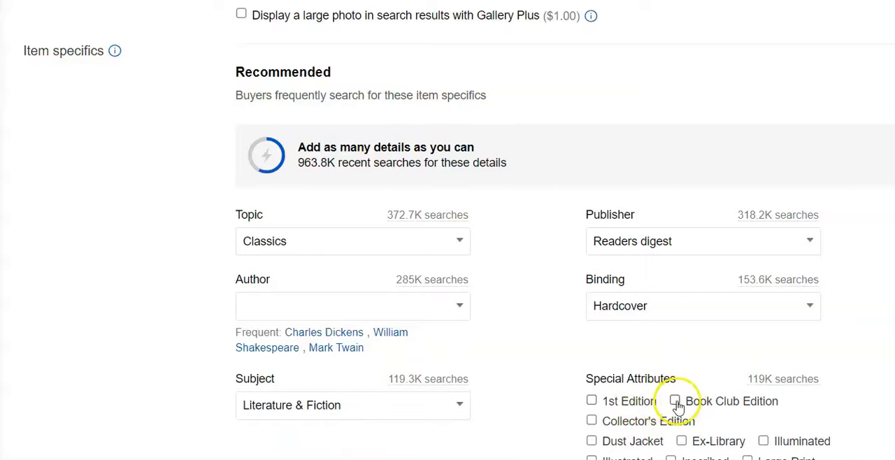
View the title-page photo, and rotate the sideways copyright-page photo upright and save it
scroll(713, 29, "up", 5)
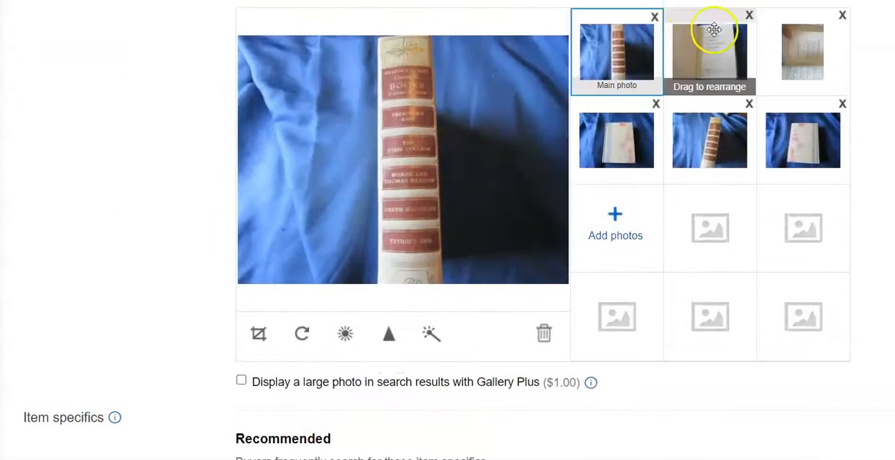
left_click(713, 35)
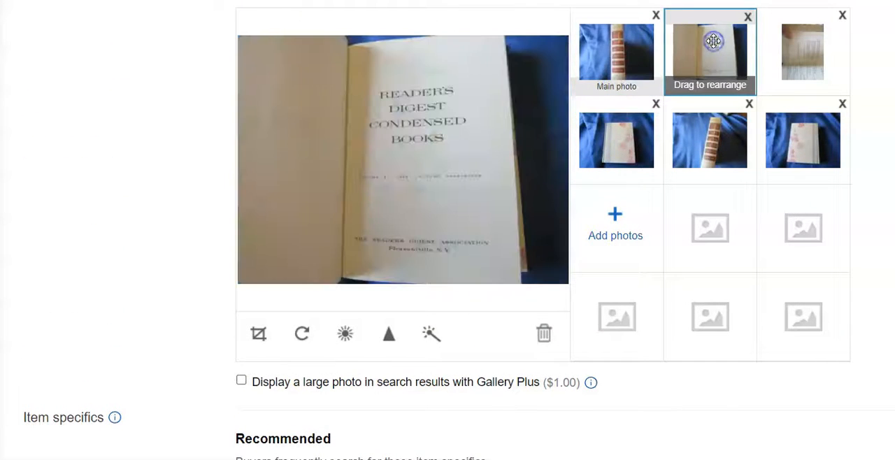
left_click(782, 51)
left_click(300, 334)
left_click(301, 334)
left_click(300, 335)
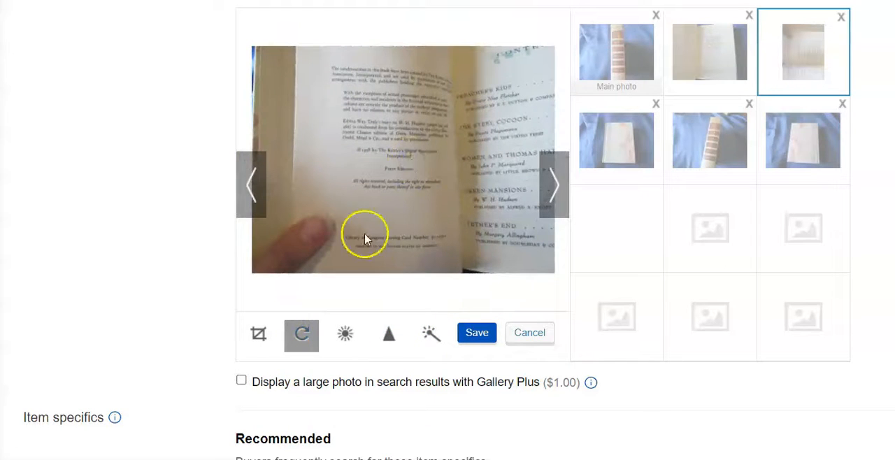
left_click(477, 334)
Check the enlarged copyright page for the edition and mark 1st Edition in the special attributes
left_click(399, 176)
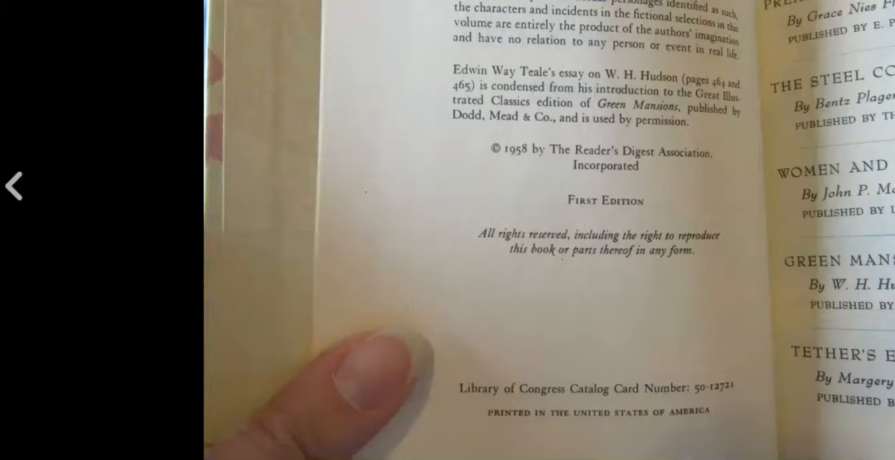
key("Escape")
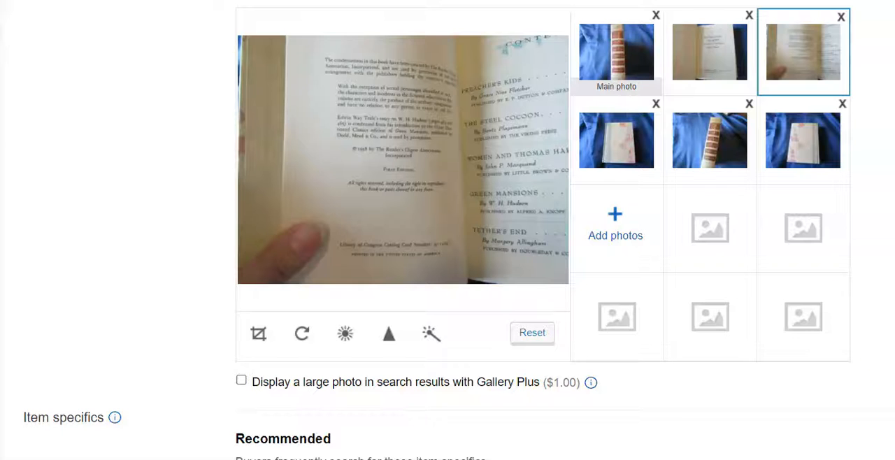
scroll(795, 408, "down", 9)
left_click(590, 90)
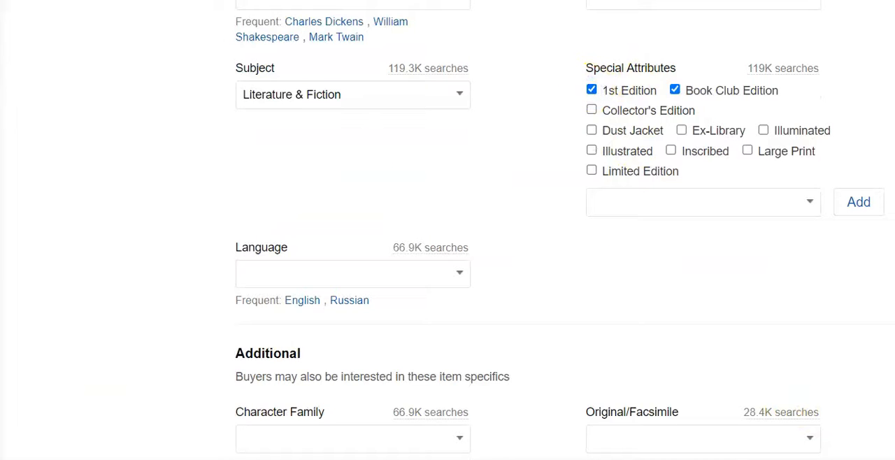
Set the book's language to English and its year printed to 1958
scroll(398, 172, "down", 3)
left_click(306, 164)
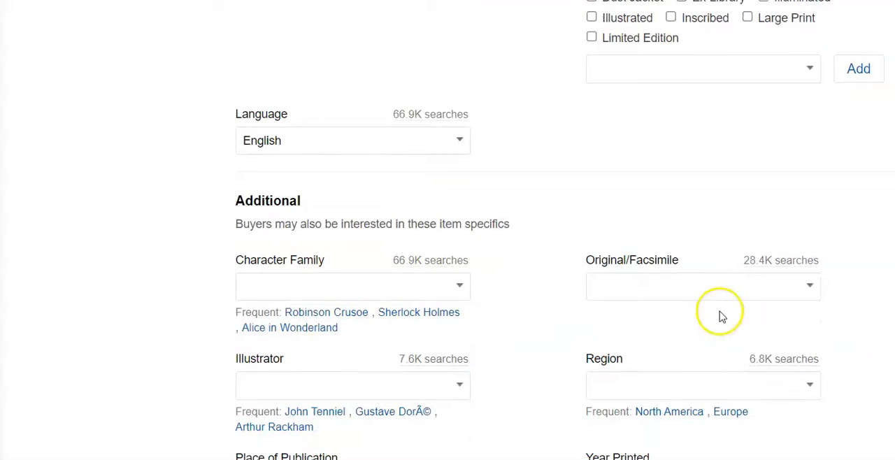
scroll(447, 237, "down", 5)
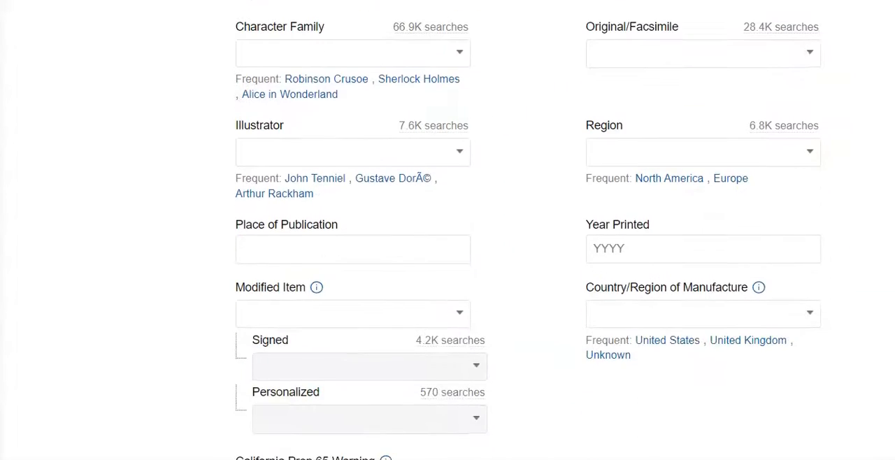
scroll(448, 238, "down", 1)
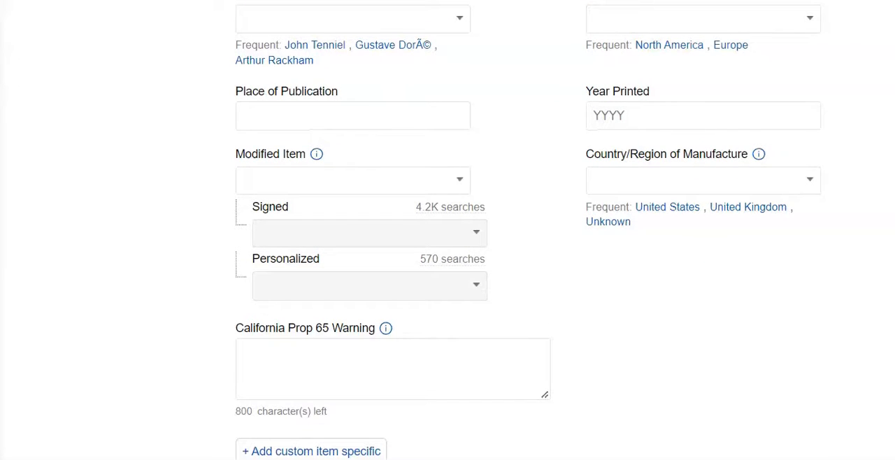
left_click(708, 116)
type("1958")
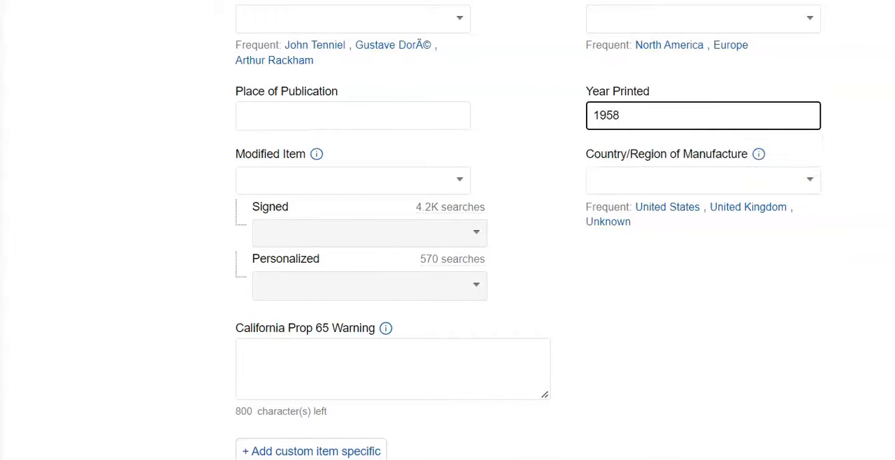
Set the fixed-price listing's Buy It Now price to $20.00
scroll(727, 409, "down", 15)
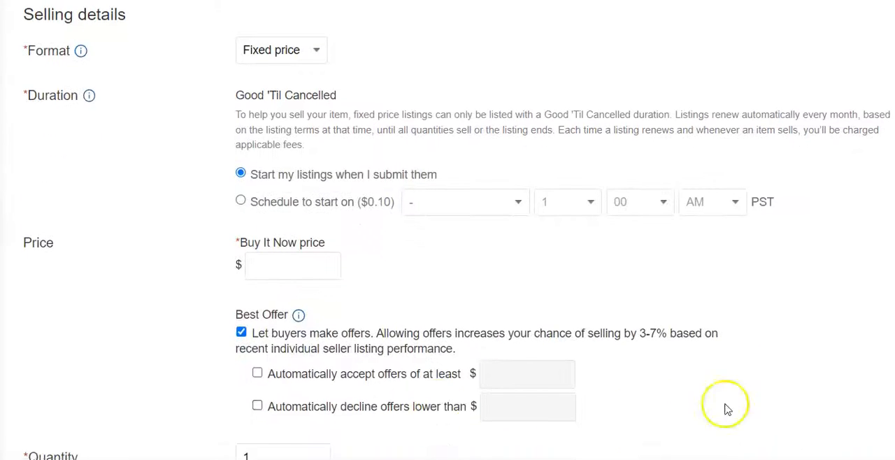
left_click(269, 266)
type("20.00")
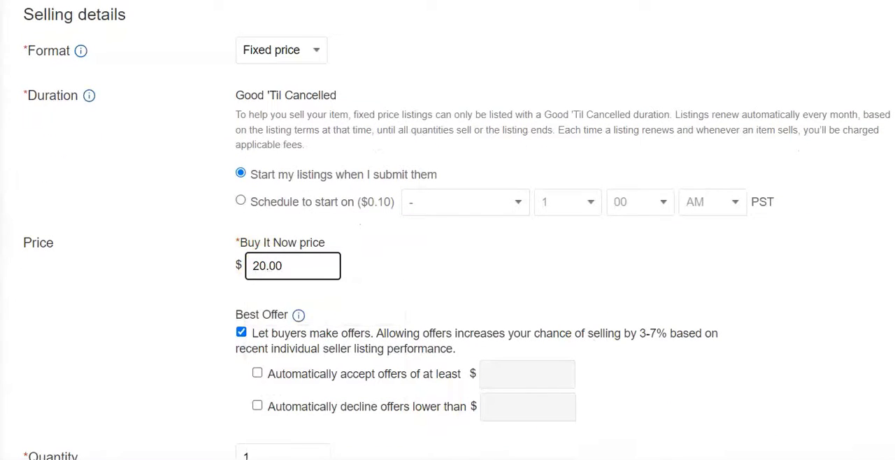
Set the package dimensions to 13 x 9 x 4 inches
scroll(447, 231, "down", 9)
scroll(448, 231, "down", 4)
left_click(448, 120)
type("13")
left_click(531, 122)
type("9")
left_click(623, 120)
type("4")
Set the package weight to 1 lb and submit the listing
left_click(405, 205)
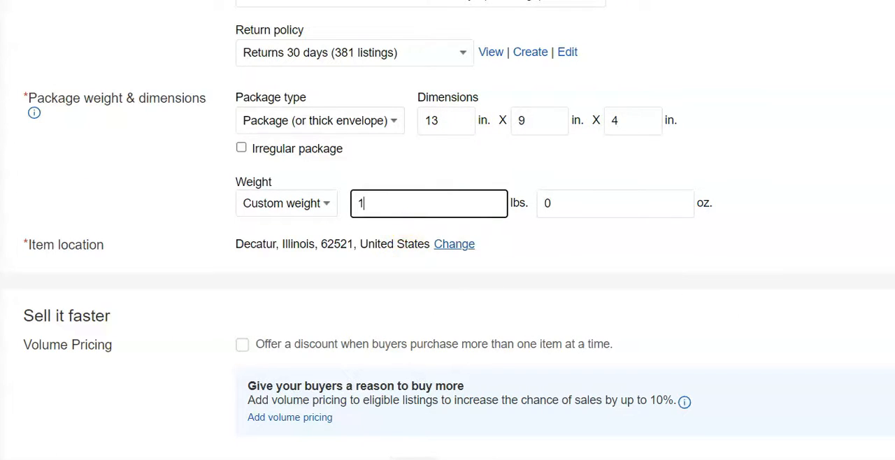
scroll(520, 361, "down", 5)
left_click(72, 399)
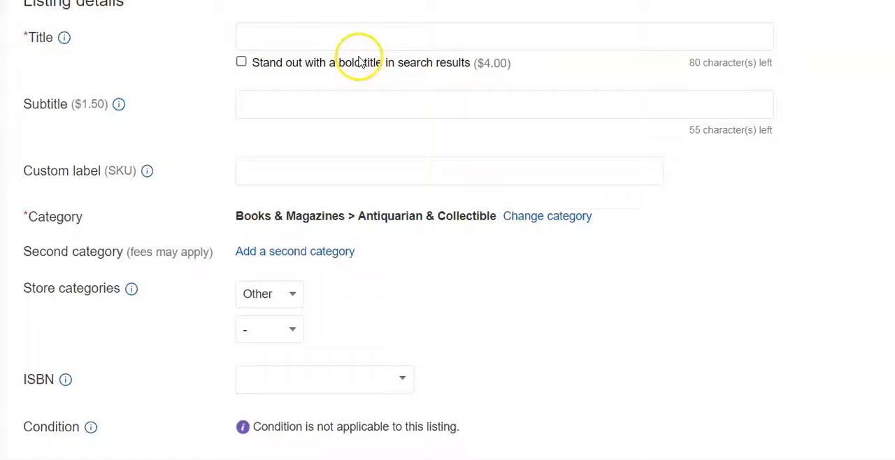
Enter the title of the four-book listing, beginning "Readers Diggest Condensed Books Vol 1 -4"
left_click(348, 32)
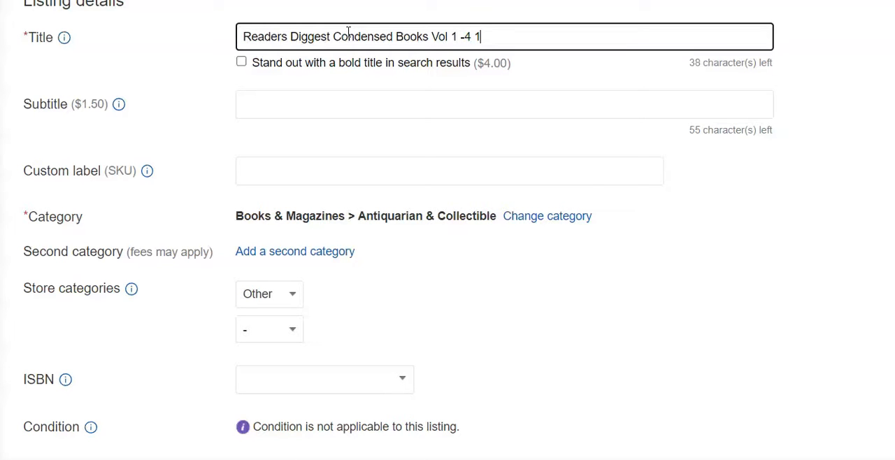
left_click(467, 37)
Rotate the sixth photo, the first volume's sideways copyright page, upright and save it
scroll(448, 231, "down", 15)
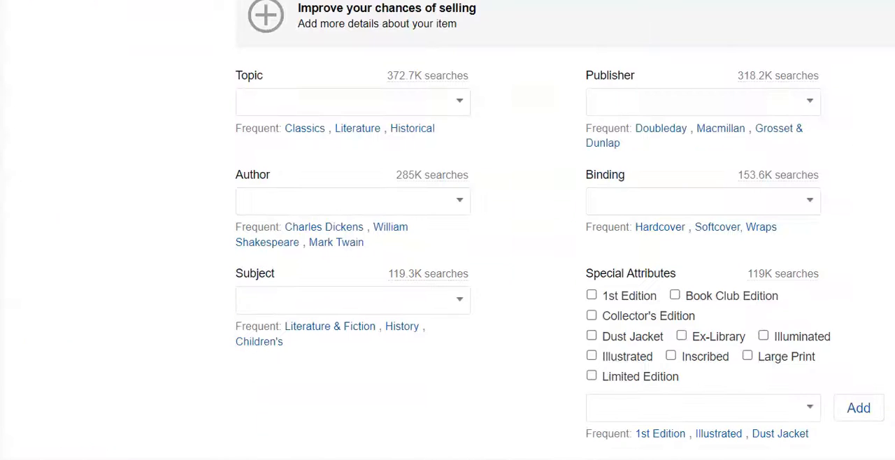
scroll(565, 228, "up", 6)
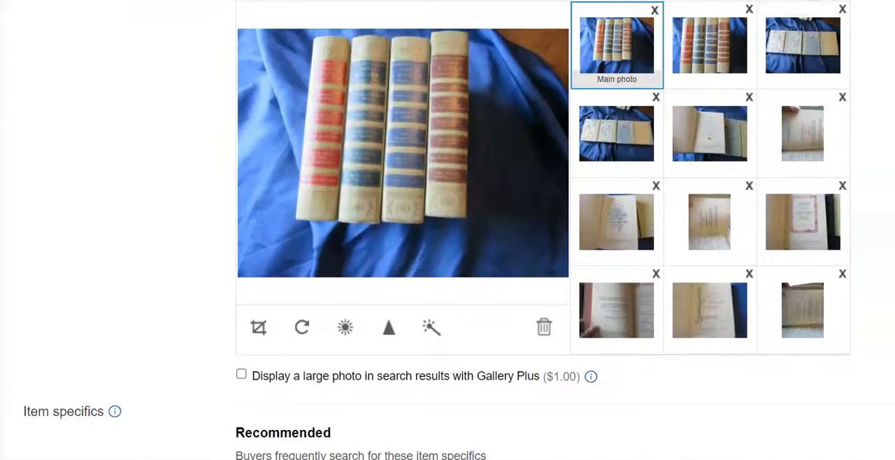
left_click(690, 138)
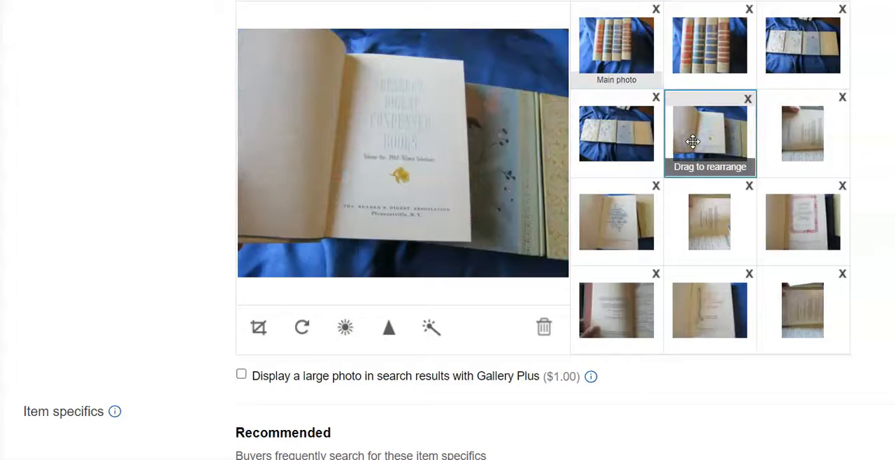
left_click(785, 140)
left_click(302, 327)
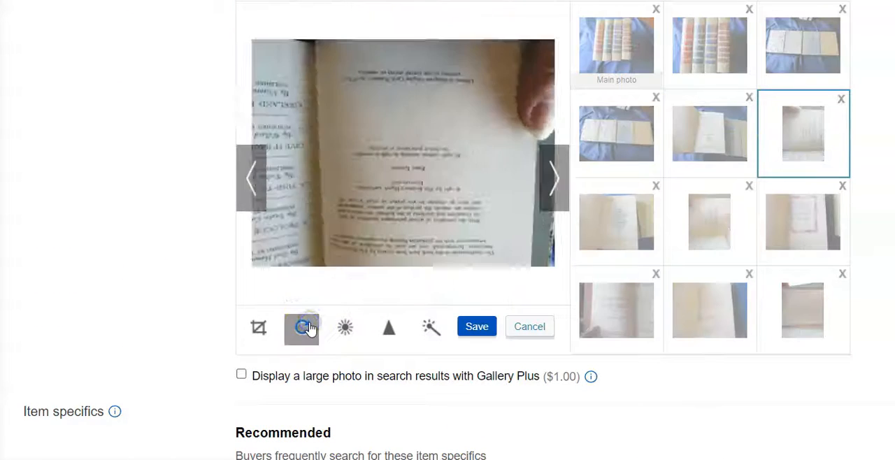
left_click(302, 327)
left_click(302, 327)
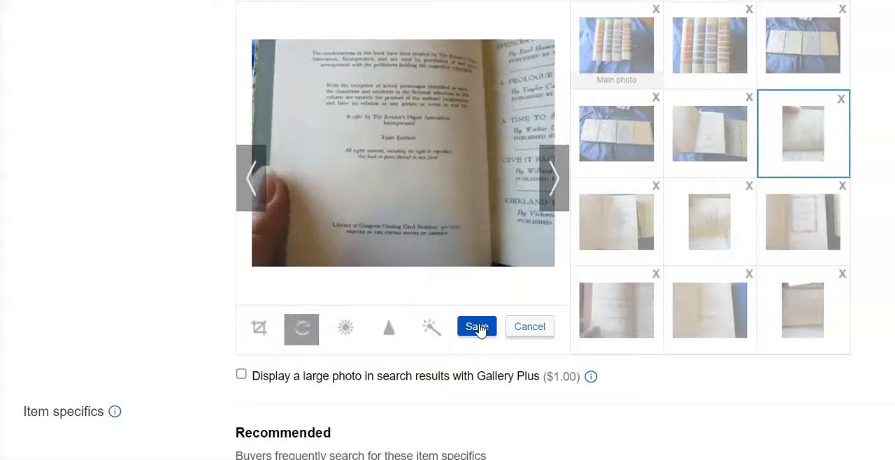
left_click(478, 327)
Rotate the eighth photo, another sideways copyright page, upright and save it
left_click(712, 216)
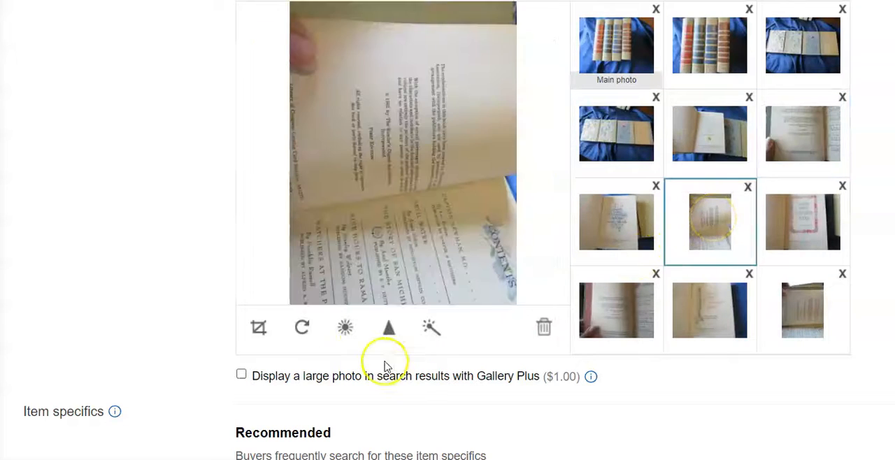
left_click(302, 327)
left_click(302, 327)
left_click(302, 327)
left_click(475, 326)
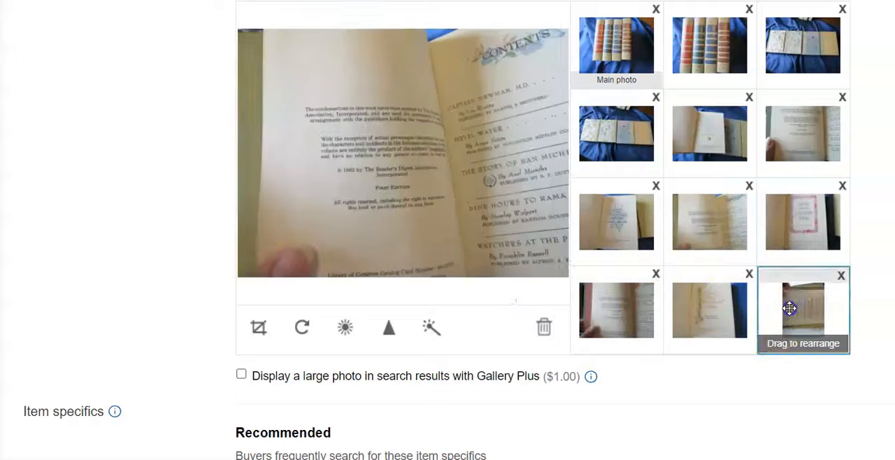
Rotate the last photo in the set, a sideways copyright page, upright and save it
left_click(789, 307)
left_click(300, 328)
left_click(300, 336)
left_click(300, 336)
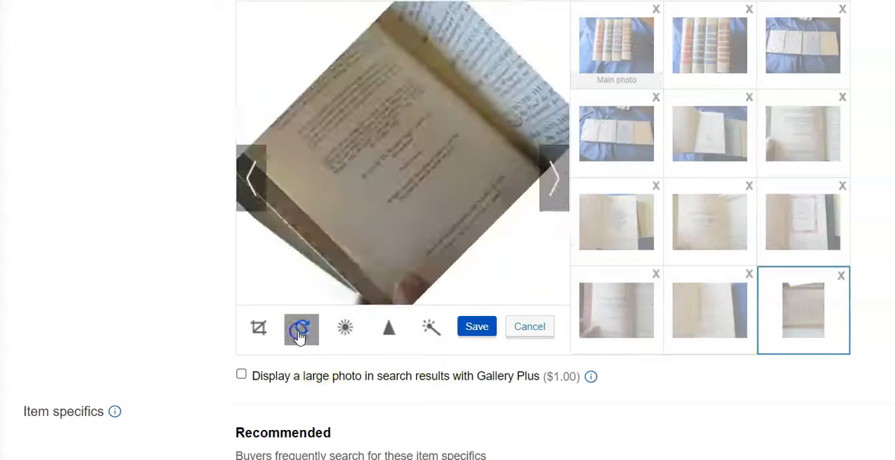
left_click(477, 332)
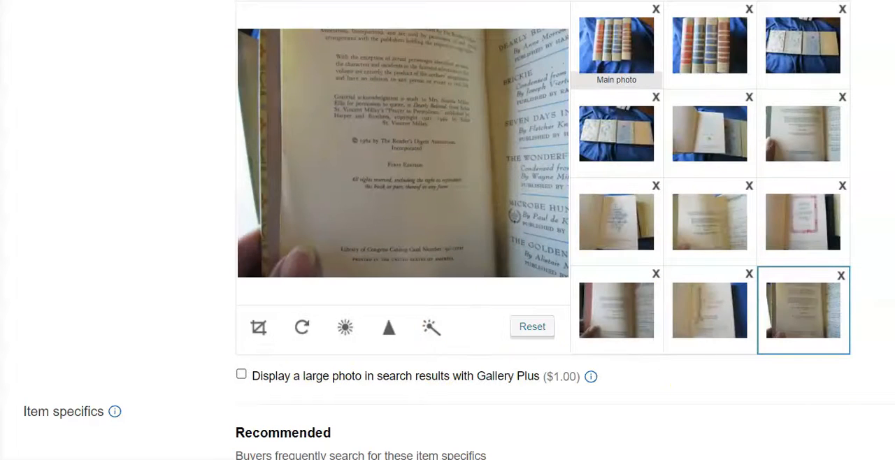
Set the four-book listing's topic to Classics and its publisher to Readers Digest
scroll(323, 334, "down", 5)
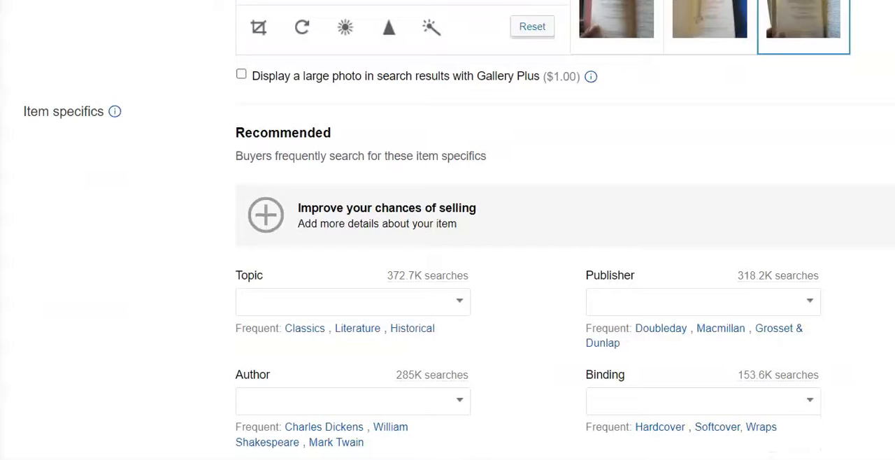
left_click(305, 328)
left_click(704, 301)
type("Readers")
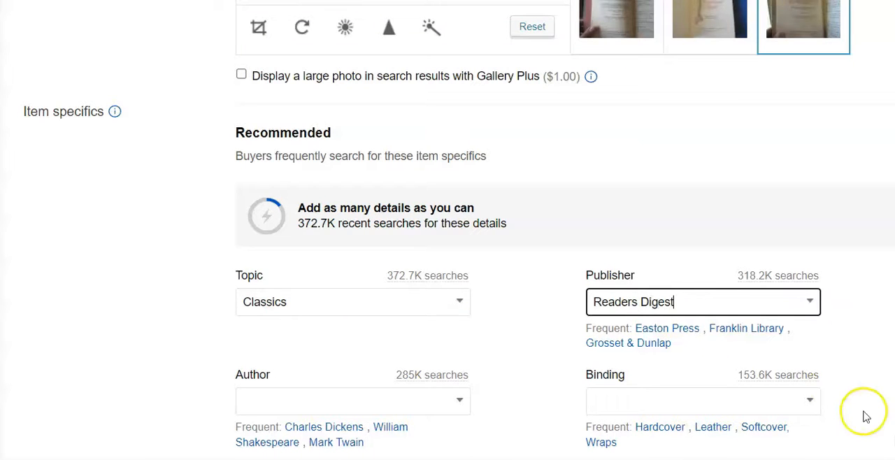
type(" Digest")
Set the four-book listing's binding to Hardcover and mark the special attributes 1st Edition and Book Club Edition
left_click(720, 419)
left_click(659, 394)
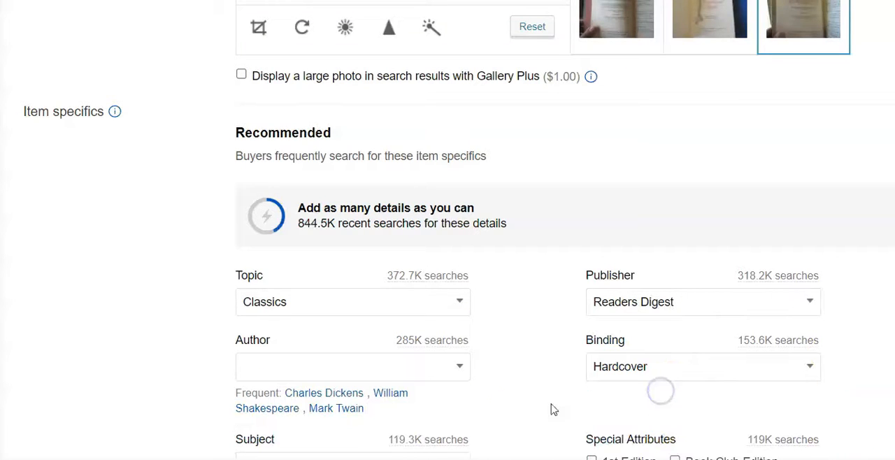
scroll(755, 284, "down", 4)
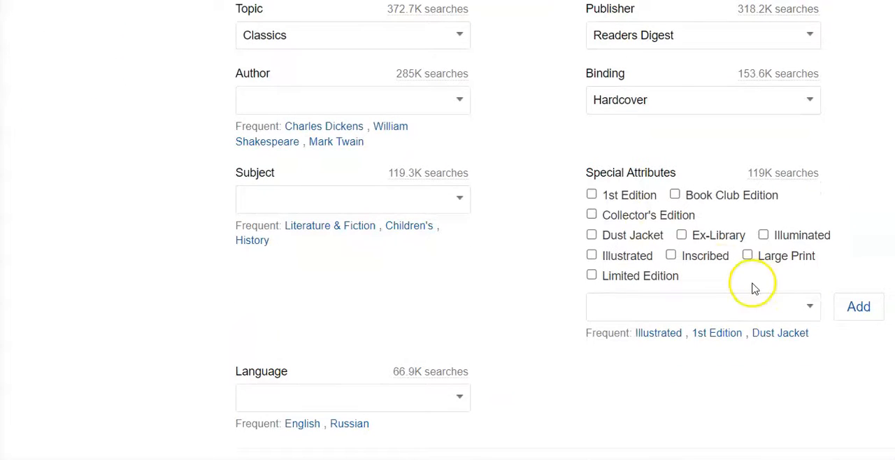
left_click(591, 195)
left_click(674, 195)
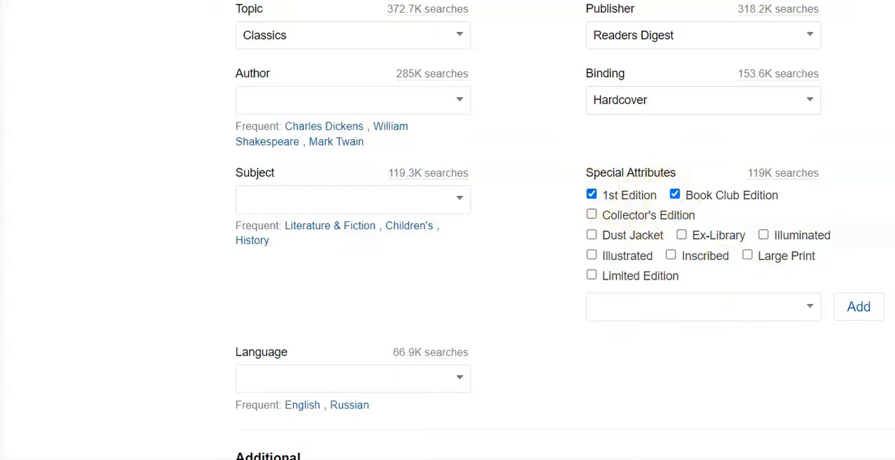
Set the four-book listing's language to English and its year printed to 1962
scroll(659, 256, "down", 3)
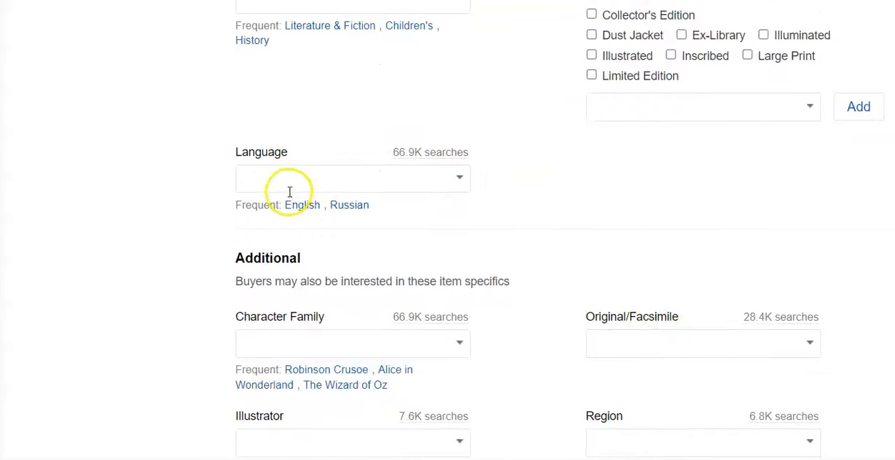
left_click(299, 203)
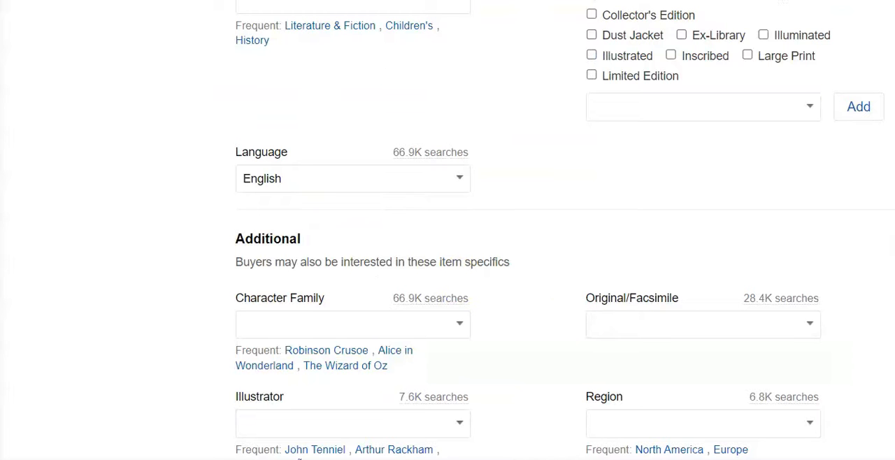
scroll(818, 276, "down", 4)
left_click(669, 213)
type("1962")
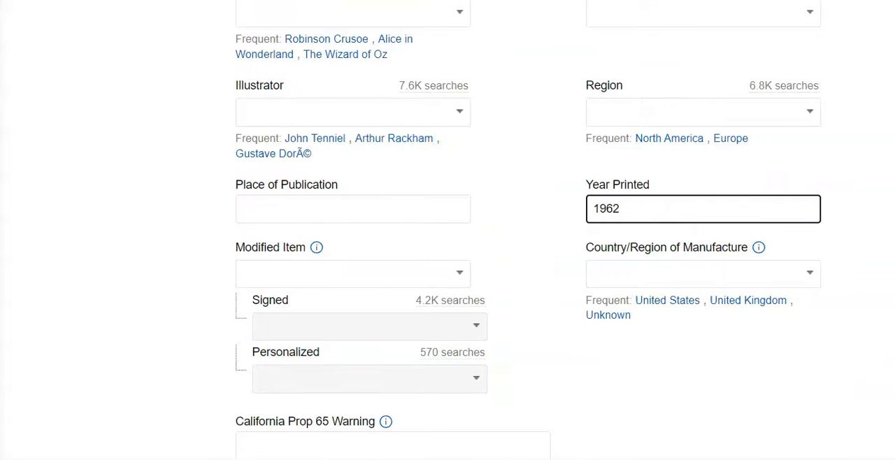
Set the four-book listing's Buy It Now price to $60.00
scroll(448, 230, "down", 15)
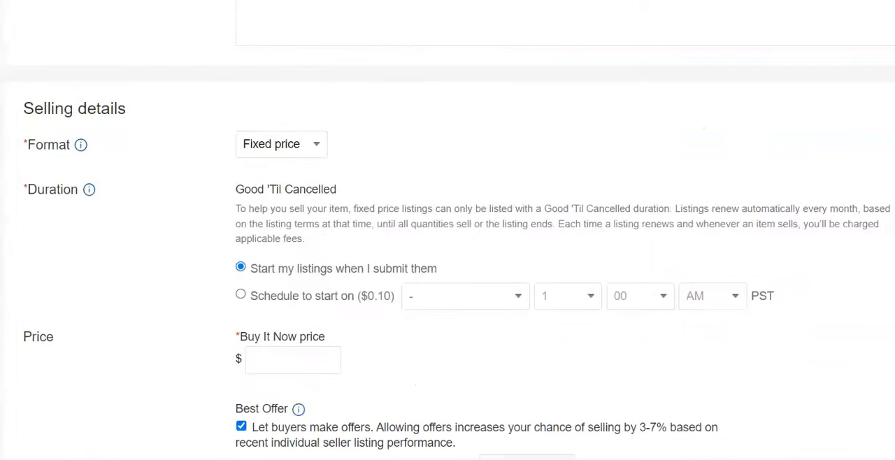
scroll(623, 319, "down", 1)
left_click(314, 253)
type("60.00")
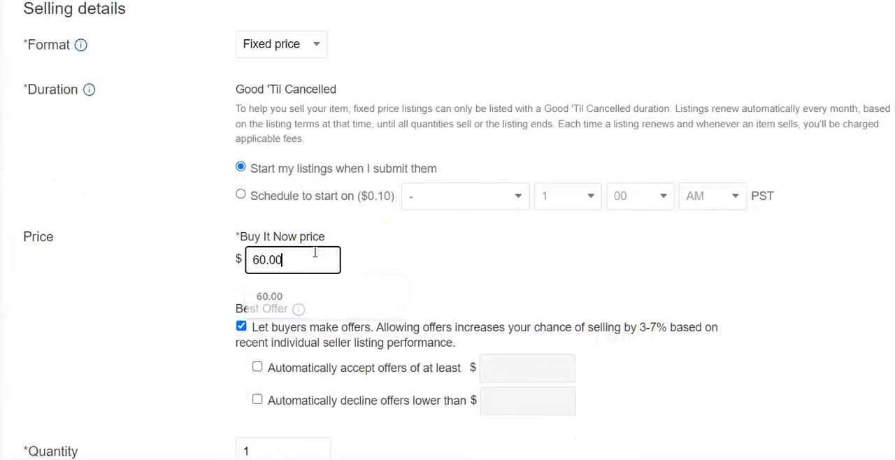
Set the package dimensions to 13 x 9 x 6 in. and the weight to 3 lbs., and publish the four-book listing
scroll(587, 267, "down", 10)
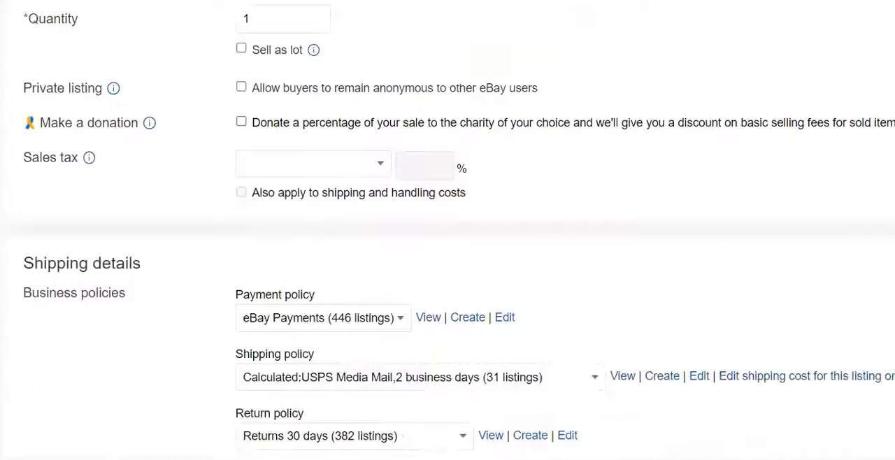
left_click(468, 228)
type("13")
left_click(543, 228)
type("9")
left_click(626, 223)
type("6")
left_click(409, 300)
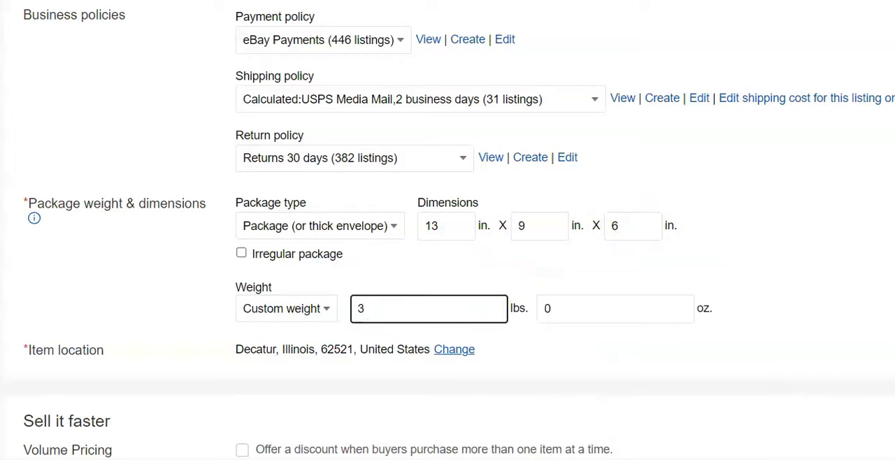
scroll(279, 356, "down", 8)
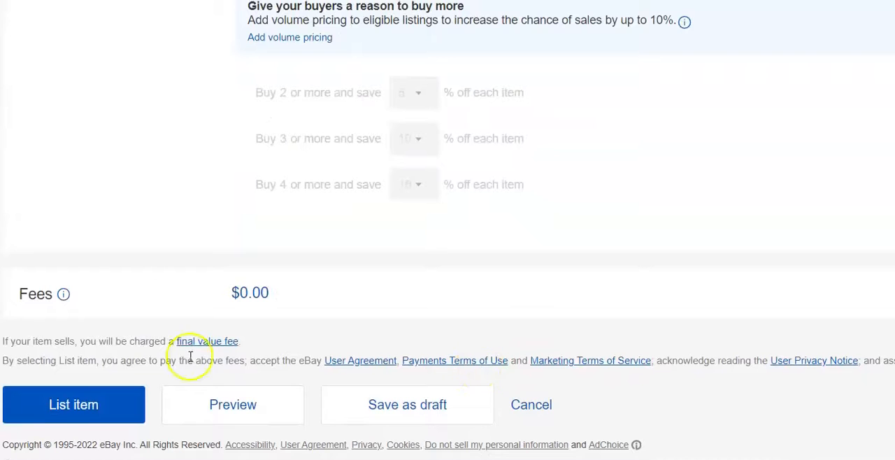
left_click(105, 404)
Title the next listing "Readers Digest Condensed Books Vol 1 1969"
left_click(260, 35)
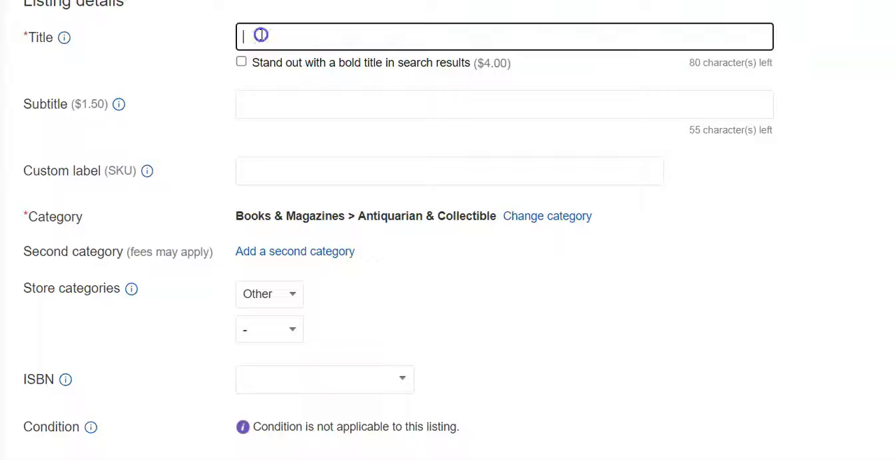
type("Readers")
key("Tab")
left_click(335, 39)
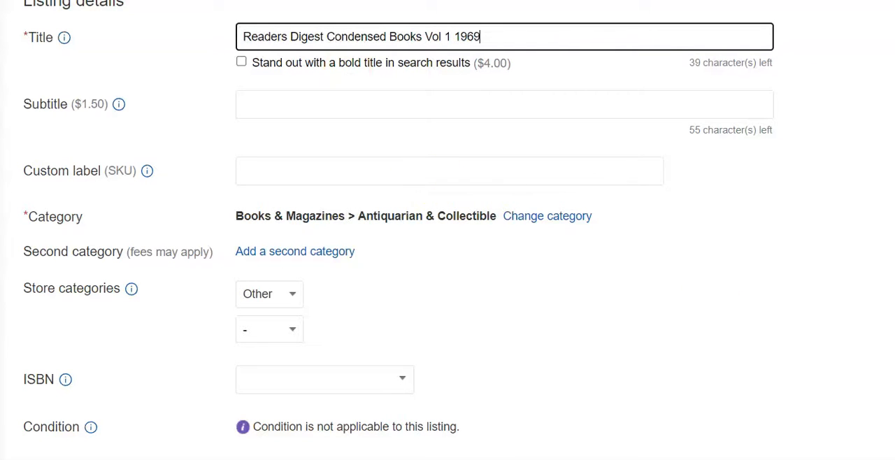
Set the Vol 1 1969 listing's topic to Classics and its publisher to Readers Digest
scroll(448, 231, "down", 6)
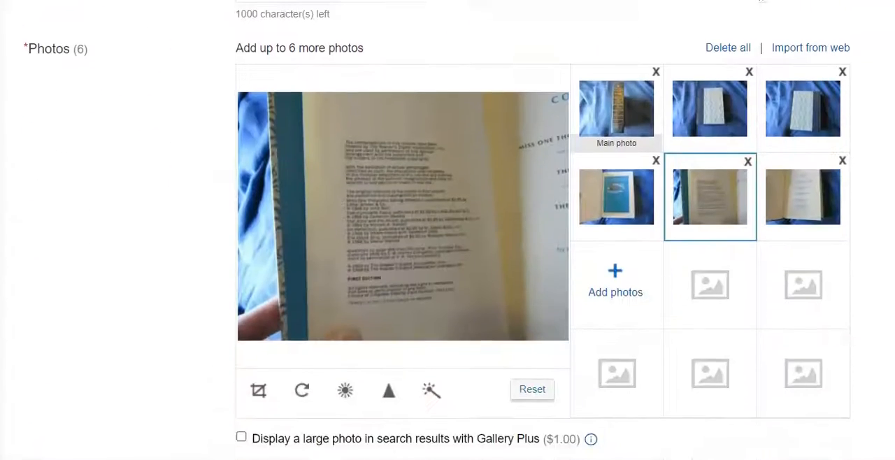
scroll(447, 230, "down", 6)
left_click(306, 250)
left_click(639, 221)
type("Readers Digest")
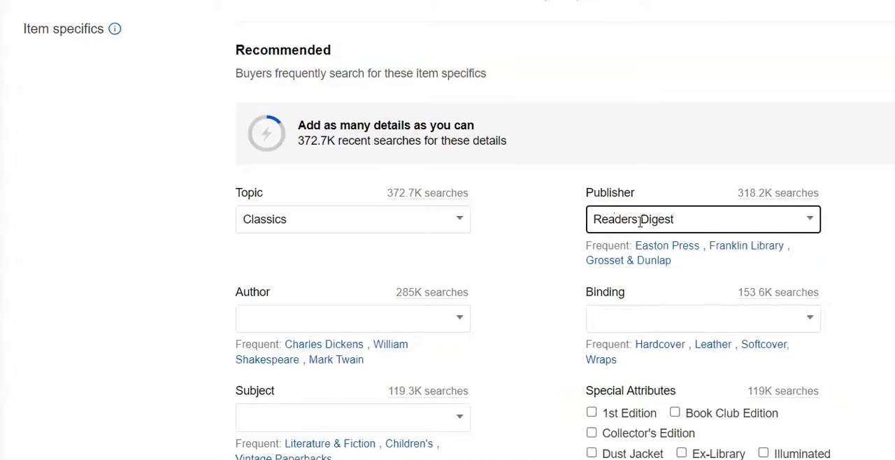
left_click(700, 363)
Set the Vol 1 1969 listing's binding to Hardcover and mark the special attributes 1st Edition and Book Club Edition
left_click(665, 310)
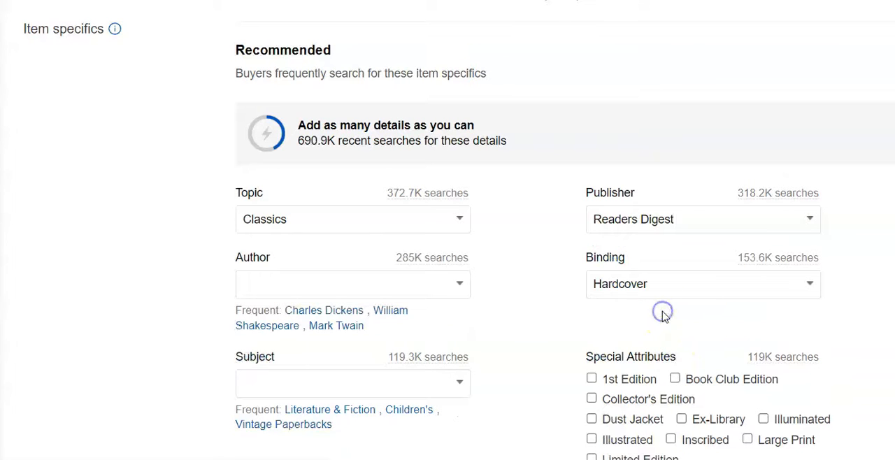
left_click(677, 380)
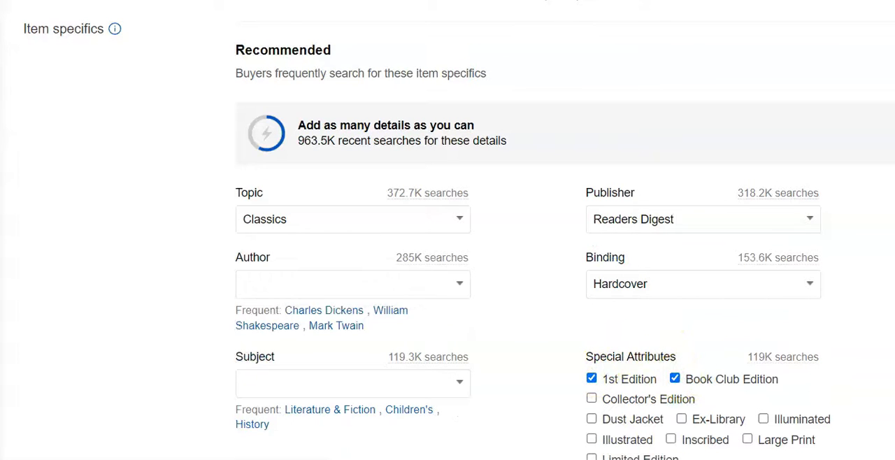
Set the Vol 1 1969 listing's language to English and its year printed to 1969
scroll(759, 320, "down", 5)
left_click(304, 222)
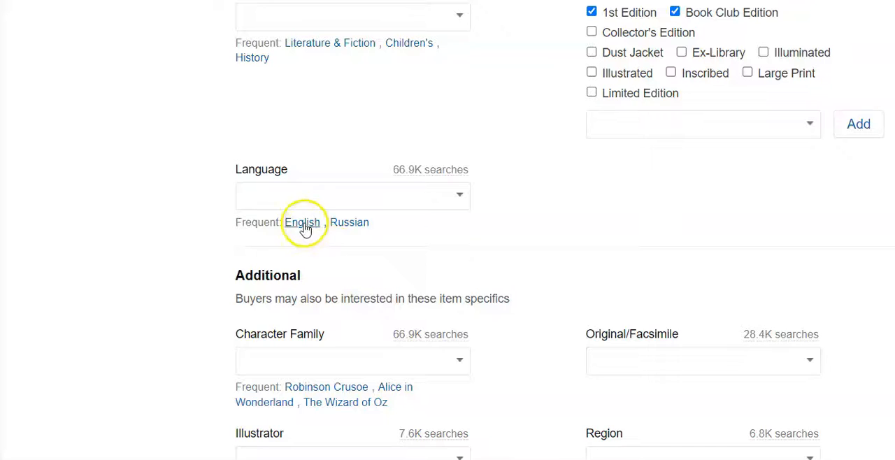
scroll(650, 300, "down", 3)
left_click(649, 300)
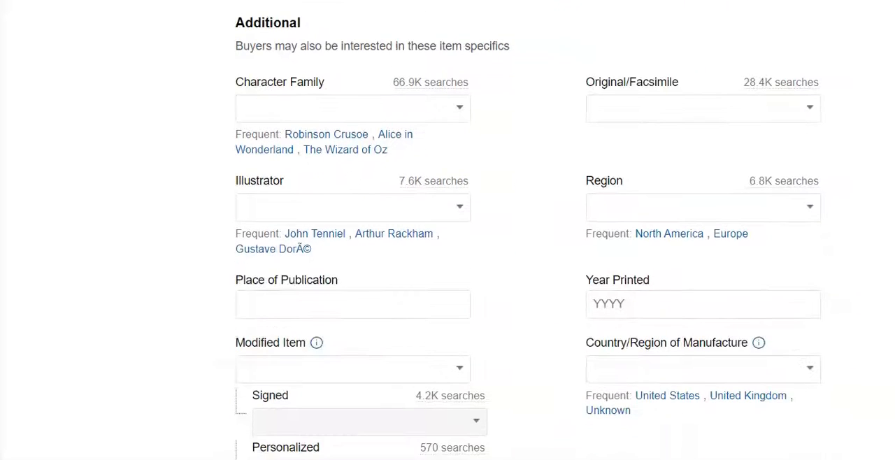
type("1969")
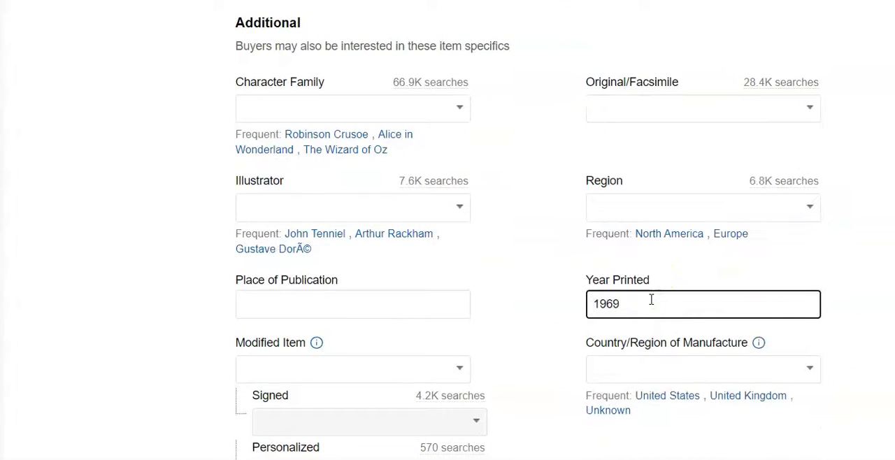
Set the Vol 1 1969 listing's Buy It Now price to $20.00
scroll(528, 233, "down", 4)
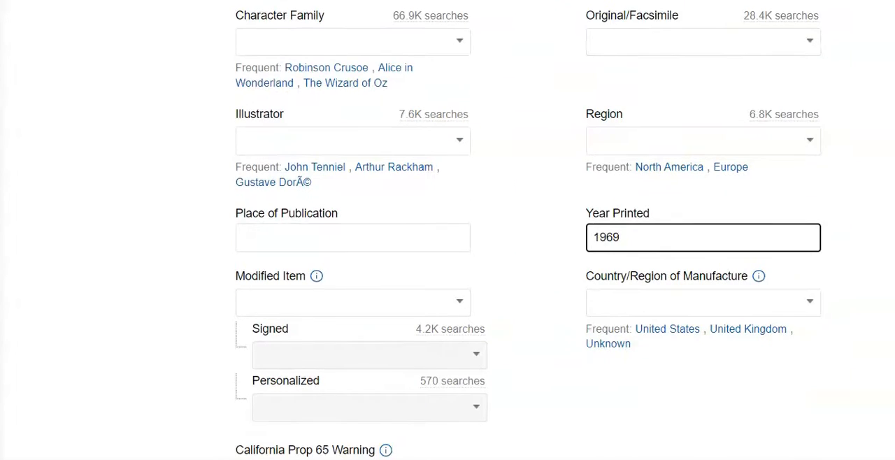
scroll(447, 230, "down", 10)
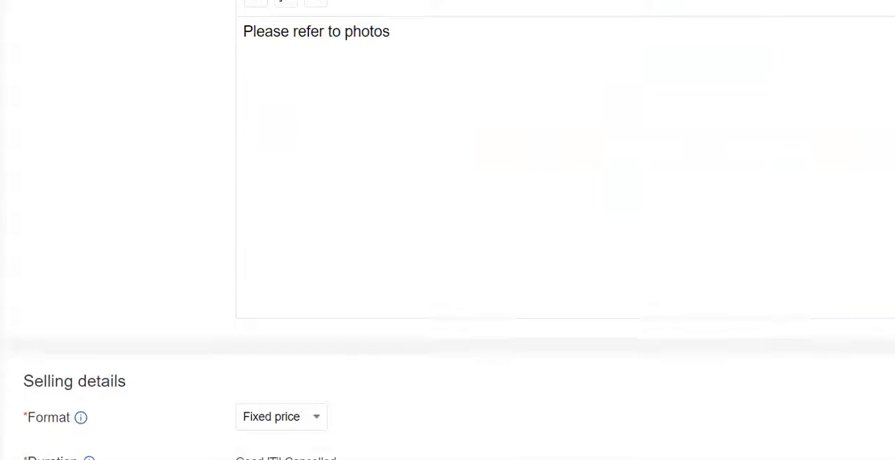
scroll(340, 220, "down", 3)
left_click(323, 205)
type("20")
left_click(765, 359)
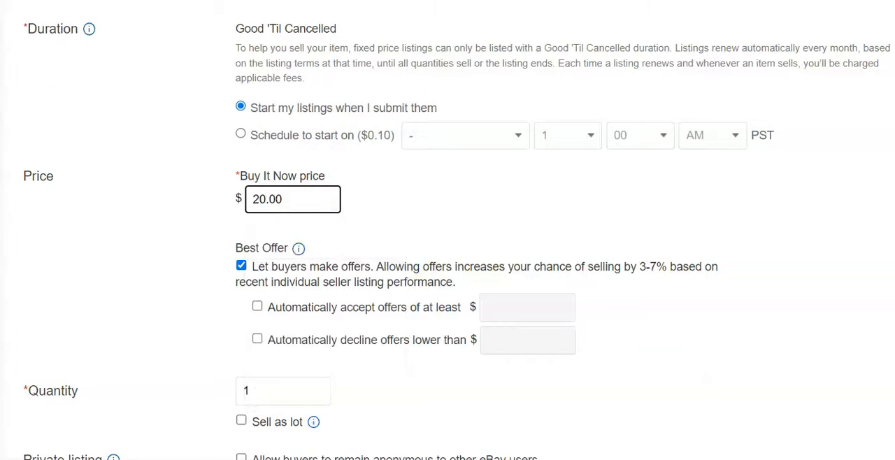
Set the package dimensions to 13 x 9 x 4 in. and the weight to 1 lb., and publish the Vol 1 1969 listing
scroll(713, 286, "down", 9)
left_click(444, 246)
type("13")
left_click(536, 242)
type("9")
left_click(613, 242)
type("4")
left_click(403, 328)
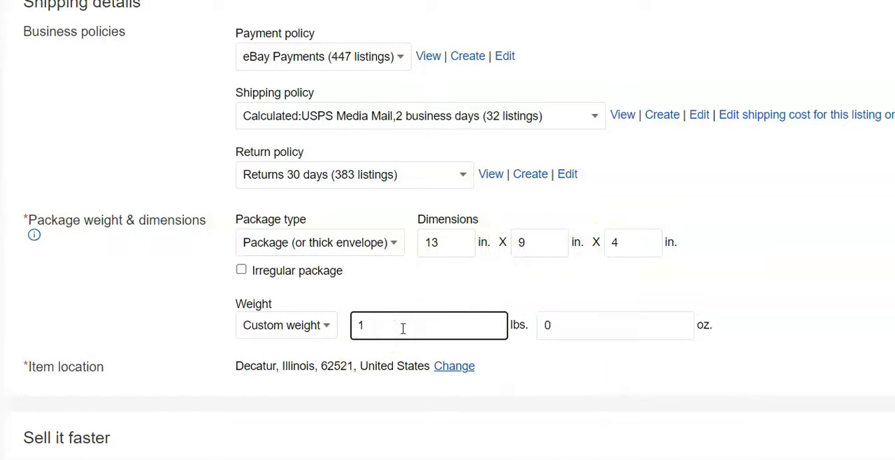
type("1")
scroll(447, 279, "down", 10)
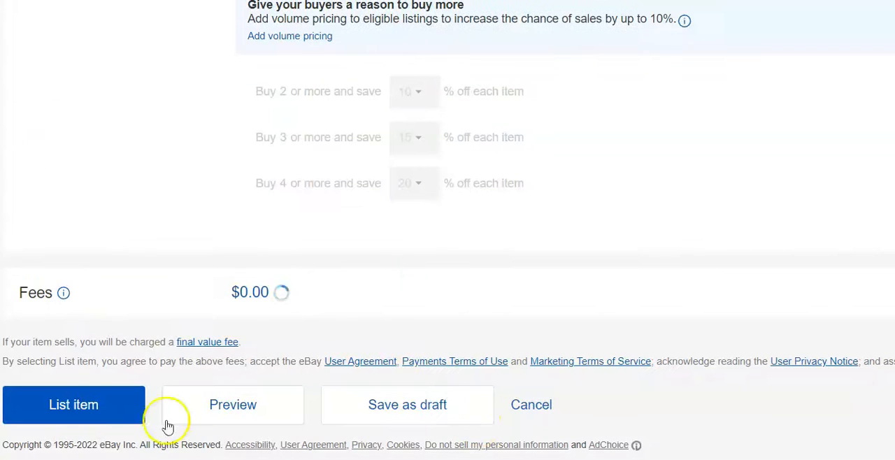
left_click(87, 413)
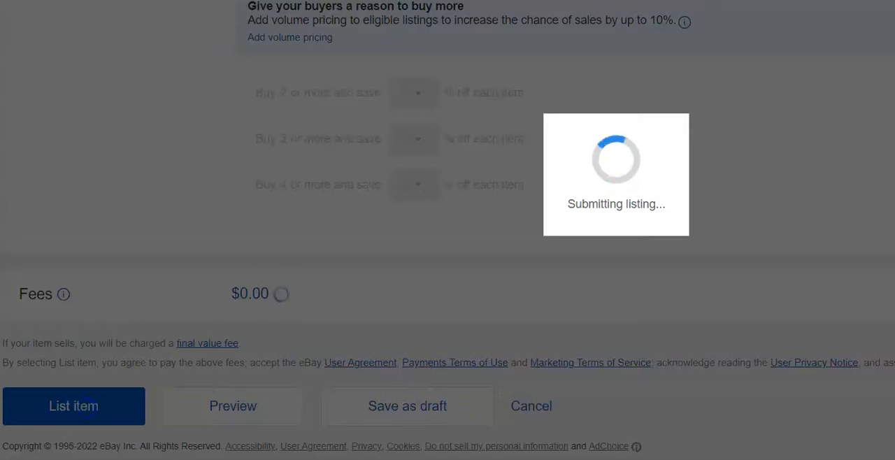
Title the next listing "Readers Digest Best Sellers Condensed Books 1966"
left_click(278, 33)
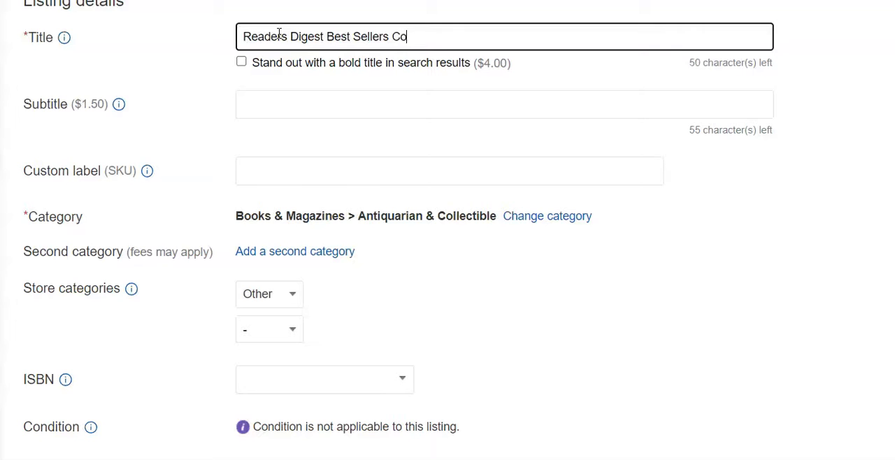
type("Books 1966")
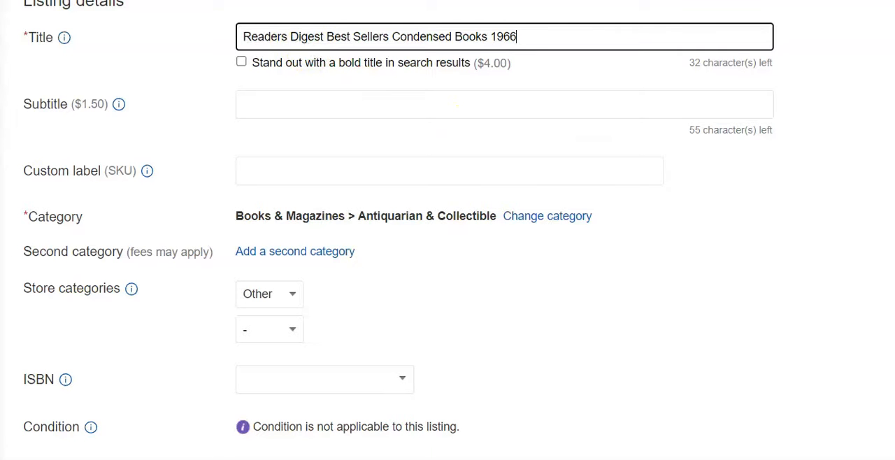
Enlarge the sixth photo, showing the copyright page, to check the Best Sellers book's publication year
scroll(455, 104, "down", 7)
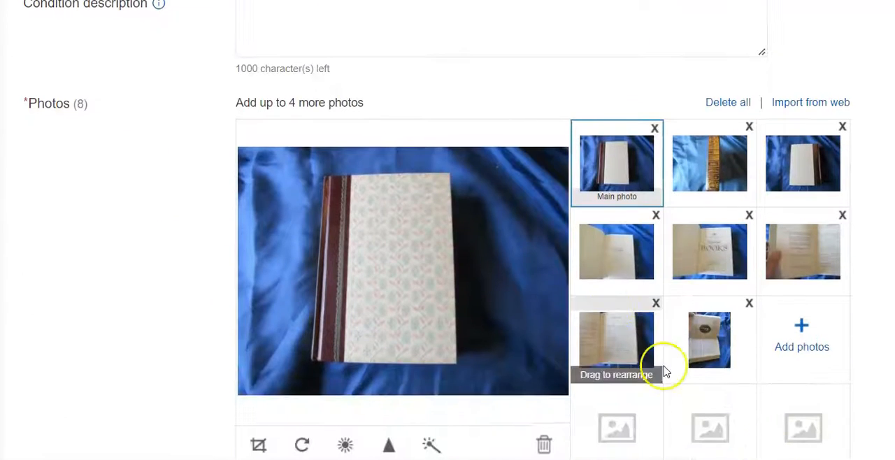
left_click(798, 269)
left_click(384, 286)
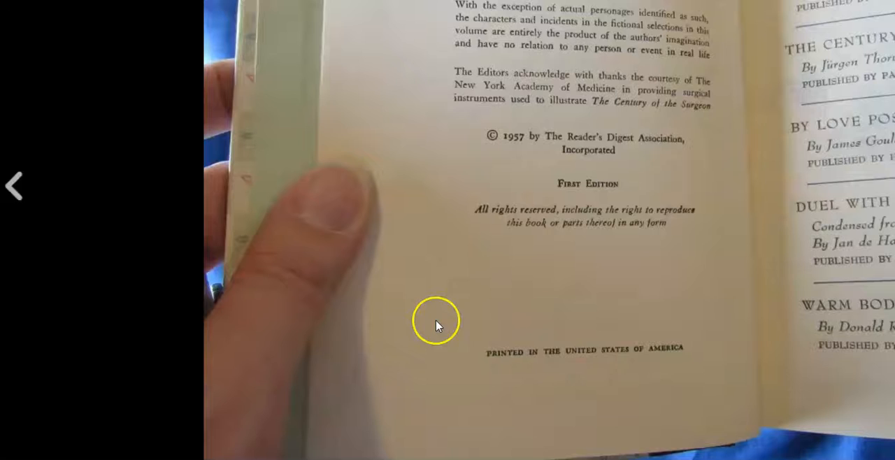
key("Escape")
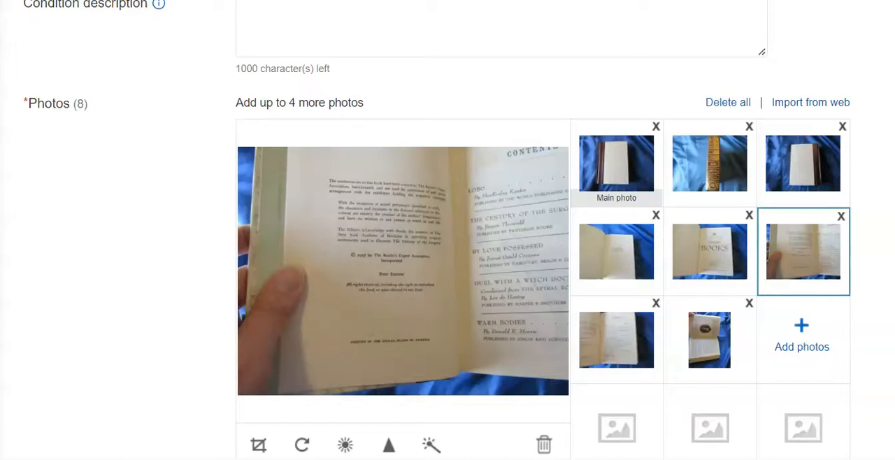
Delete the last two digits of the year at the end of the Best Sellers listing's title
scroll(447, 231, "up", 7)
left_click(549, 29)
key("BackSpace")
key("BackSpace")
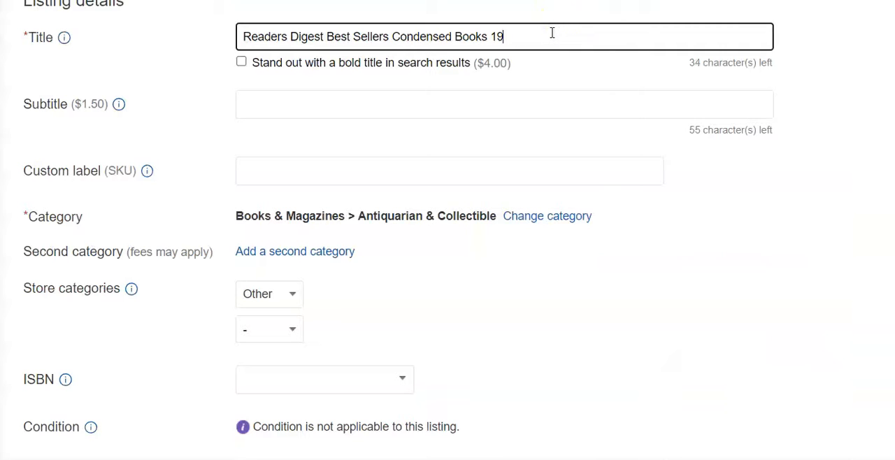
left_click(707, 162)
Set the Best Sellers listing's topic to Literature and its publisher to Readers Digest
scroll(708, 162, "down", 4)
scroll(631, 305, "down", 10)
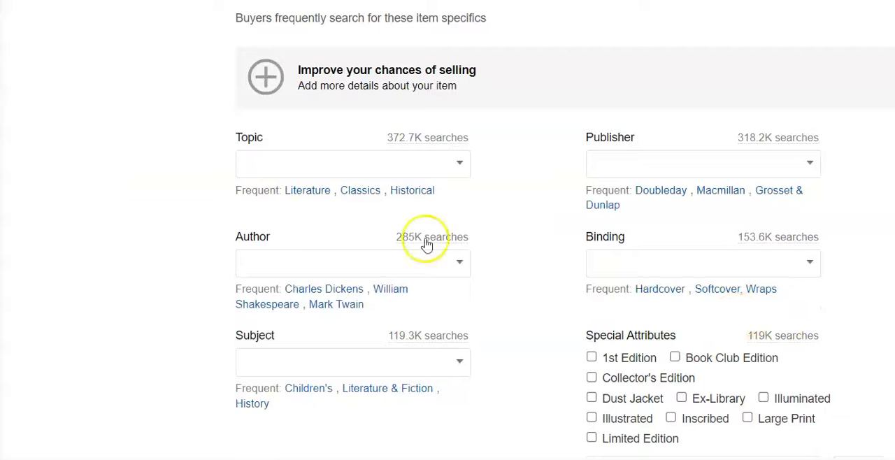
left_click(307, 190)
left_click(606, 162)
type("Reade")
left_click(648, 291)
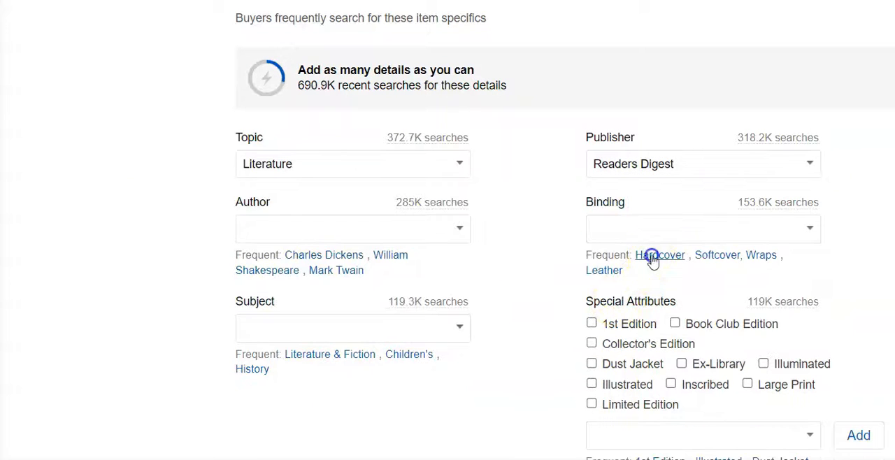
Set the Best Sellers listing's binding to Hardcover and mark the special attributes 1st Edition and Book Club Edition
left_click(652, 258)
left_click(591, 323)
left_click(674, 325)
Set the Best Sellers listing's year printed to 1957
scroll(711, 242, "down", 9)
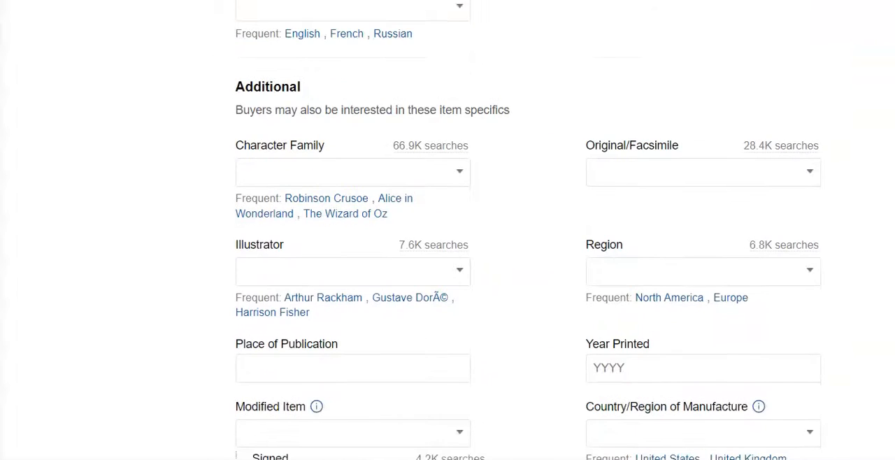
left_click(711, 242)
type("1957")
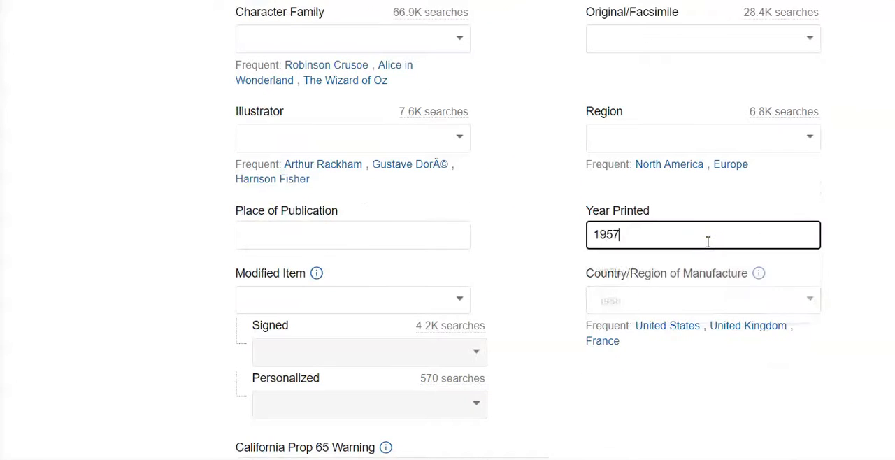
Set the Best Sellers listing's Buy It Now price to $20.00
scroll(447, 230, "down", 10)
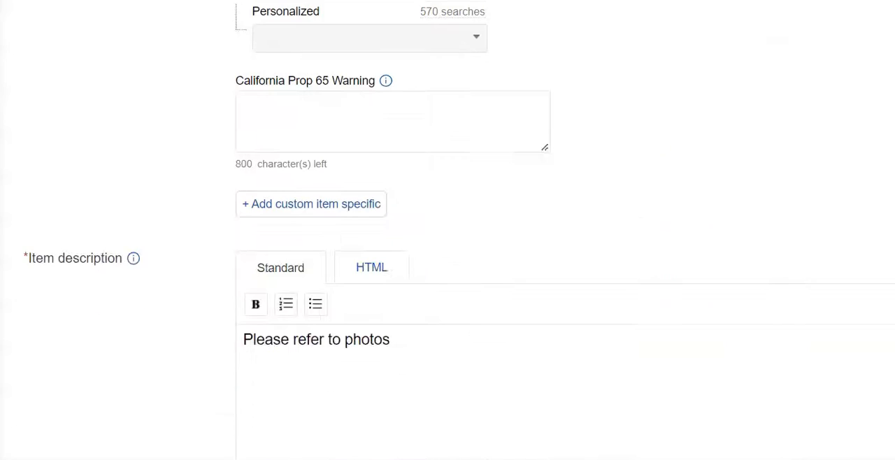
scroll(447, 230, "down", 5)
left_click(280, 266)
type("20.00")
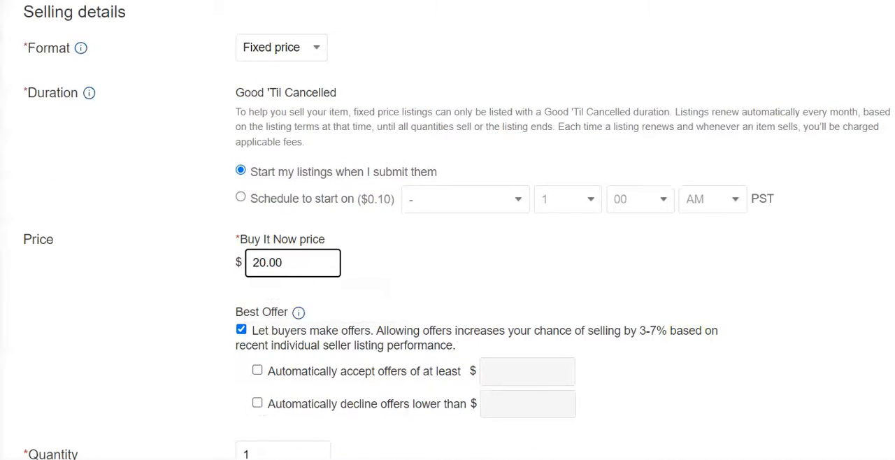
Set the Best Sellers listing's package dimensions to 13 x 9 x 4 in. and weight to 1 lb, and list the item
scroll(429, 110, "down", 10)
left_click(454, 189)
type("13")
left_click(526, 197)
type("9")
left_click(629, 199)
type("4")
left_click(418, 283)
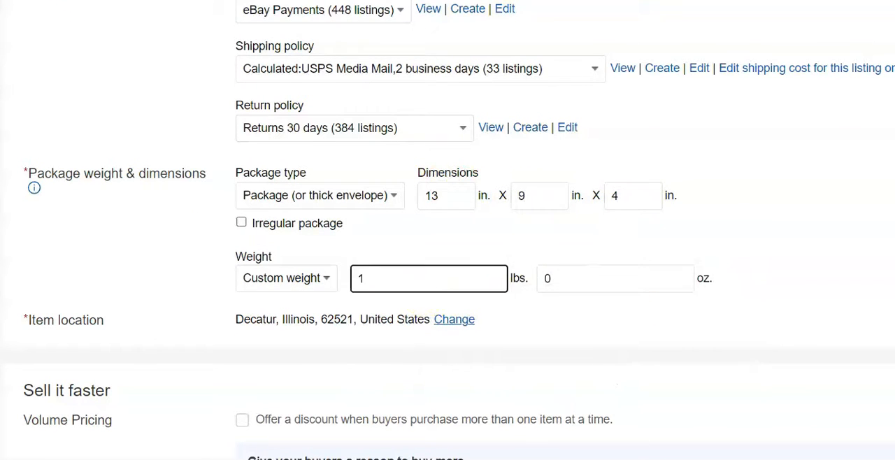
scroll(447, 279, "down", 6)
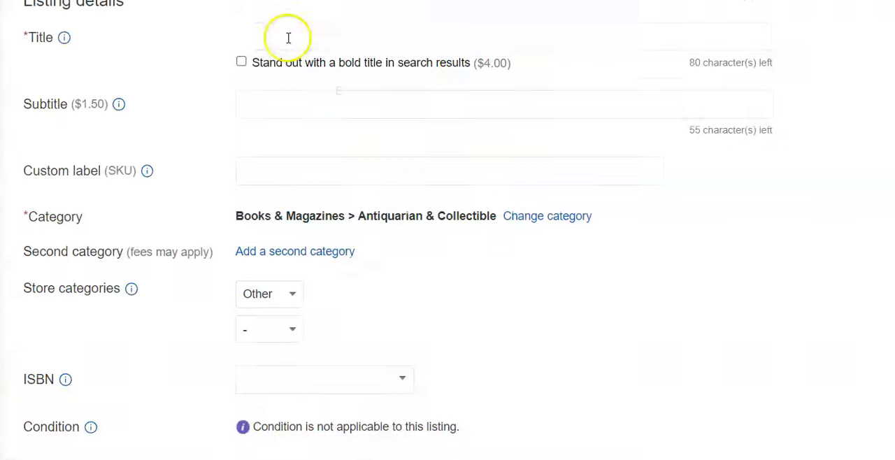
Title the next listing "Readers Digest Condensed Books Vol 1 and Vol 4 1959"
left_click(288, 38)
type("Readers Digest Condense")
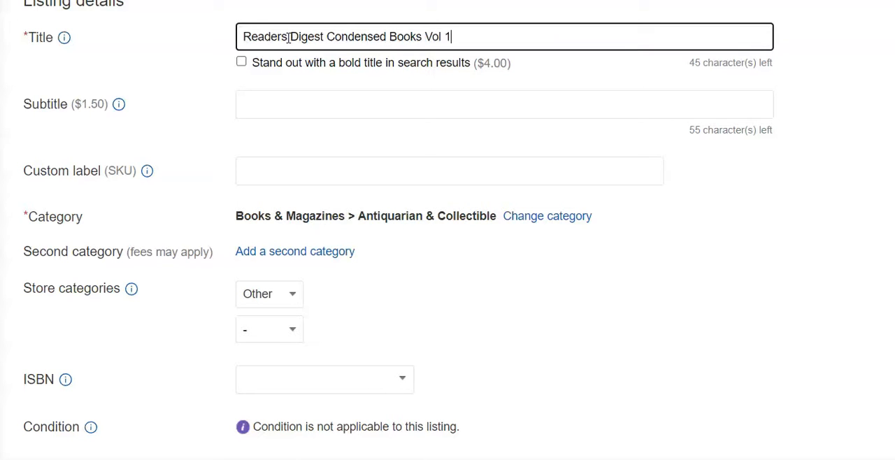
type("d Books Vol 1 and Vol 4 1959")
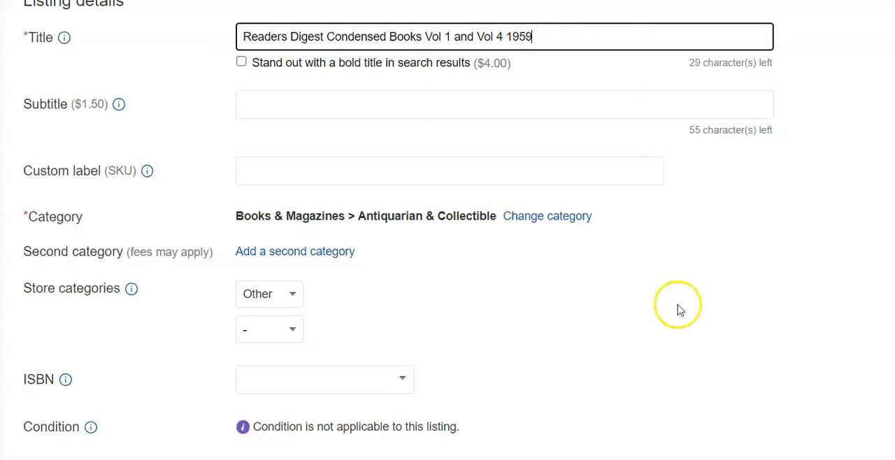
Set the Vol 1 and Vol 4 listing's topic to Classics and its publisher to Readers Digest
scroll(448, 231, "down", 12)
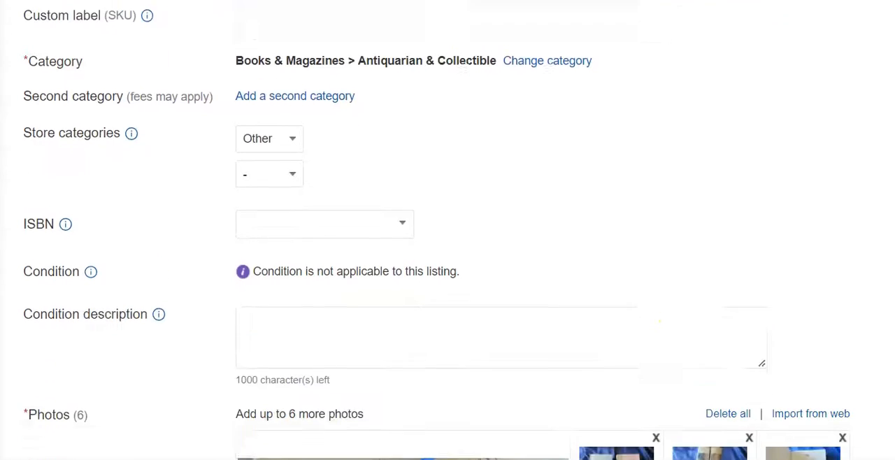
scroll(448, 231, "down", 1)
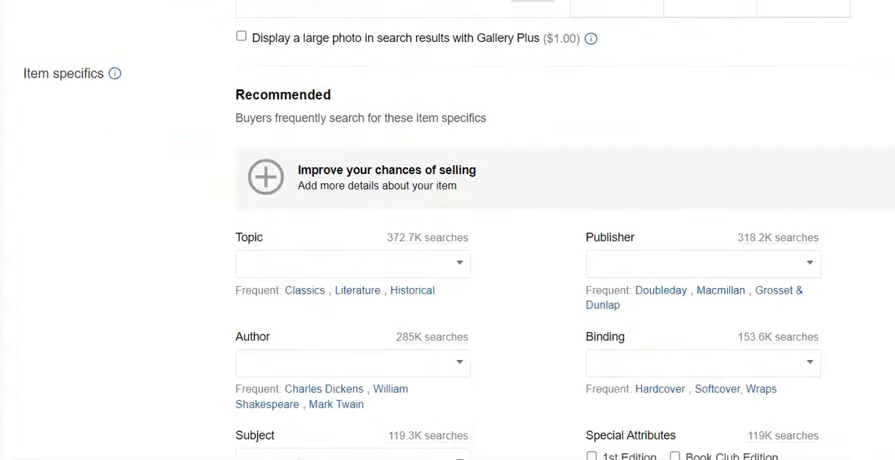
left_click(308, 290)
left_click(651, 259)
type("Readers Digest")
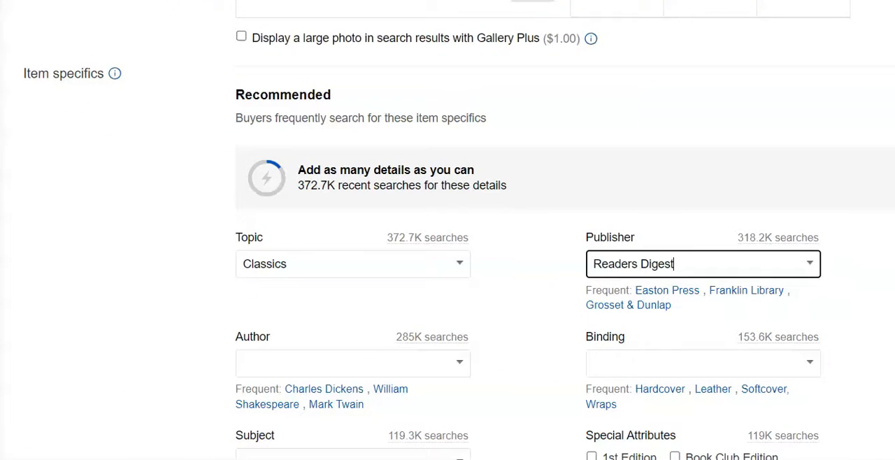
Mark the special attributes 1st Edition and Book Club Edition, and set the book listing's language to English
scroll(743, 279, "down", 4)
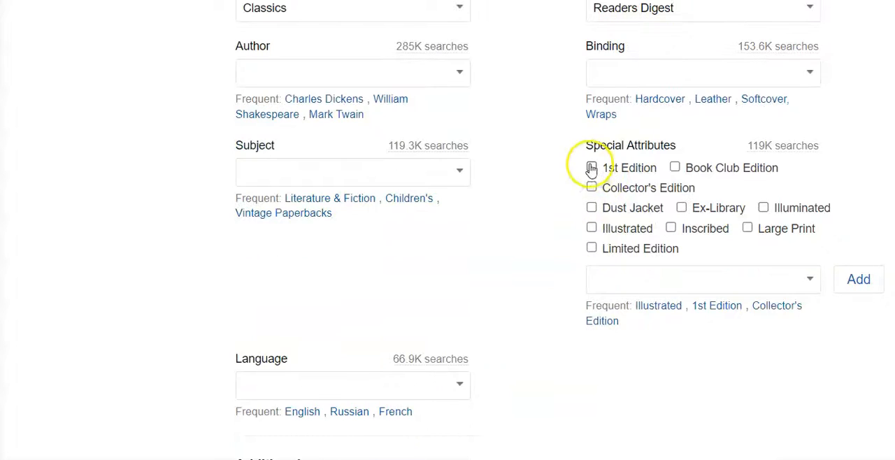
left_click(591, 168)
left_click(675, 168)
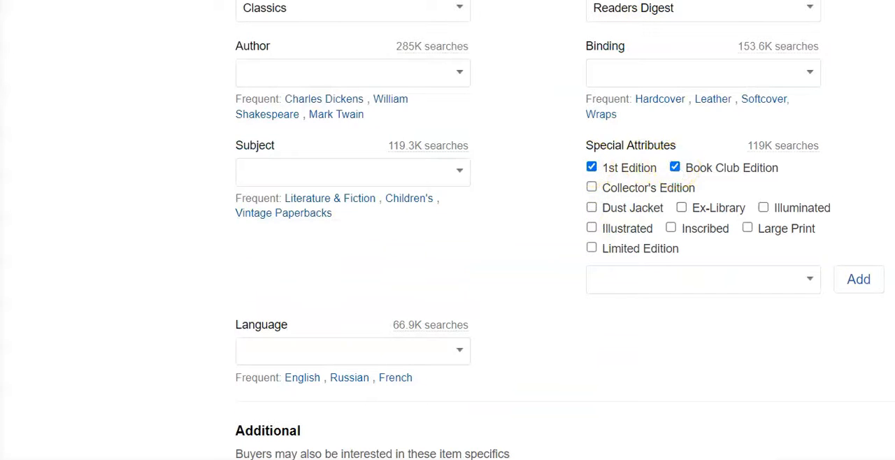
scroll(606, 322, "down", 2)
left_click(303, 278)
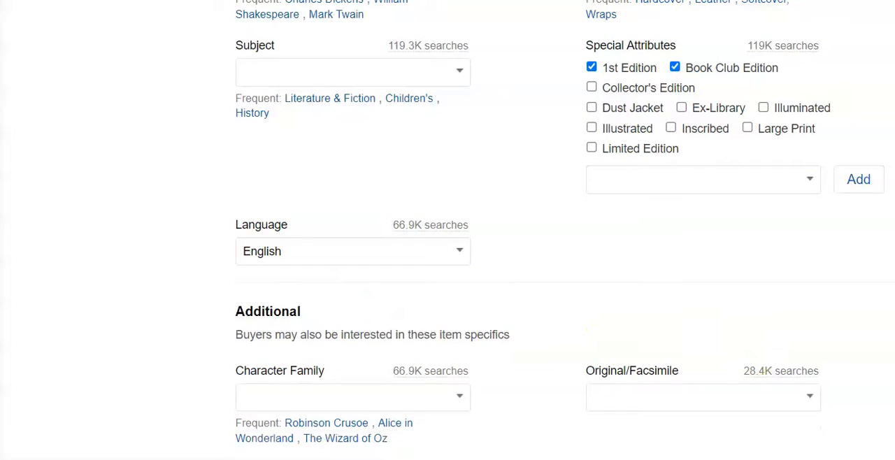
Set the Vol 1 and Vol 4 listing's year printed to 1959
scroll(666, 231, "down", 6)
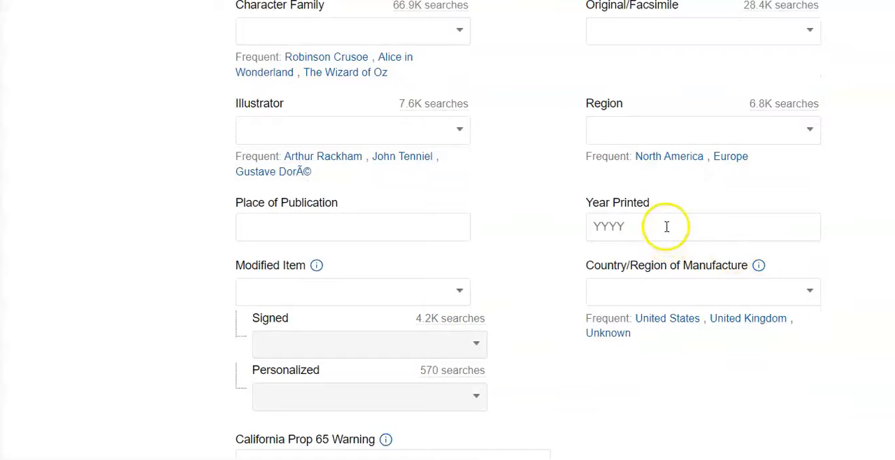
left_click(667, 225)
type("1959")
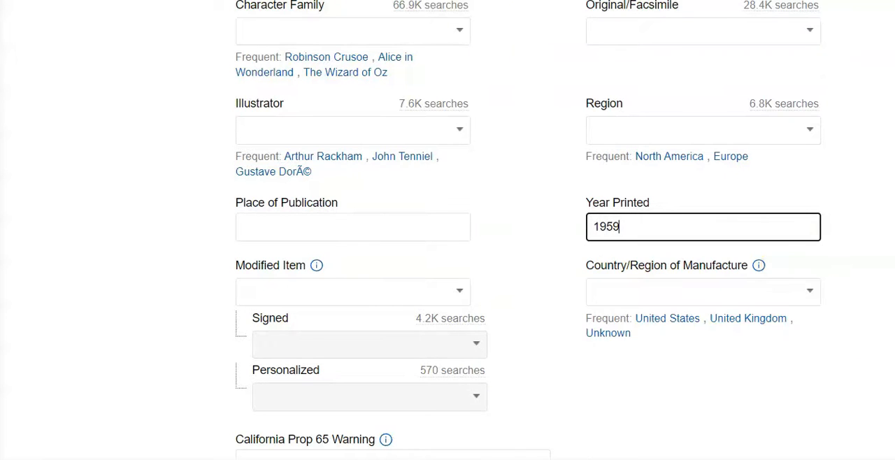
Set the Vol 1 and Vol 4 listing's Buy It Now price to $30.00
scroll(530, 231, "down", 4)
scroll(447, 231, "down", 12)
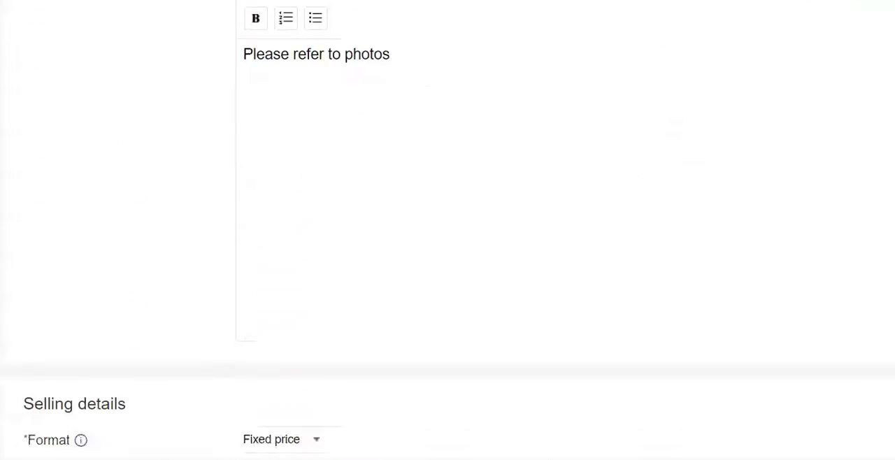
left_click(284, 208)
type("40.00")
key("BackSpace")
key("BackSpace")
key("BackSpace")
key("BackSpace")
key("BackSpace")
type("30.00")
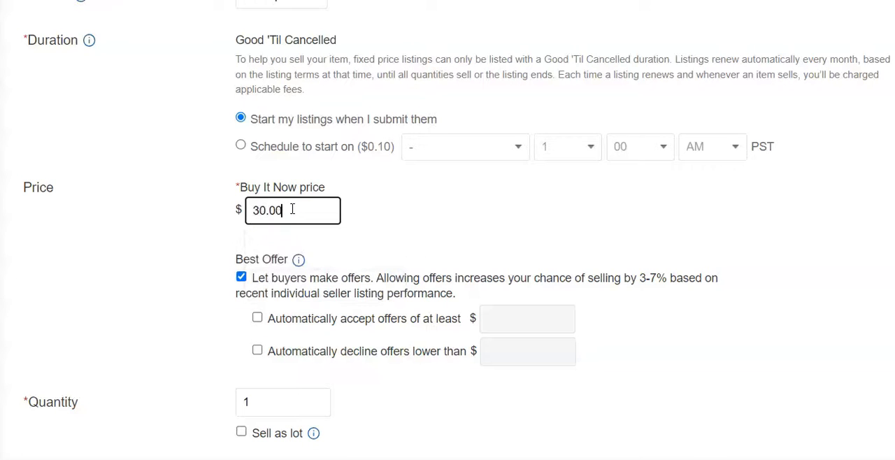
left_click(767, 283)
scroll(768, 283, "down", 4)
left_click(768, 283)
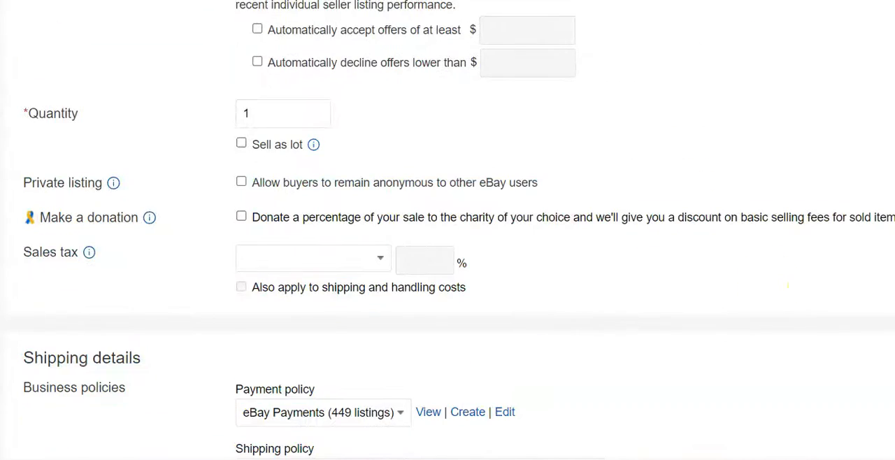
Set the Vol 1 and Vol 4 package dimensions to 13 x 9 x 4 in. and weight to 2 lbs, and list the item
scroll(788, 286, "down", 5)
left_click(462, 275)
type("13")
left_click(529, 275)
type("9")
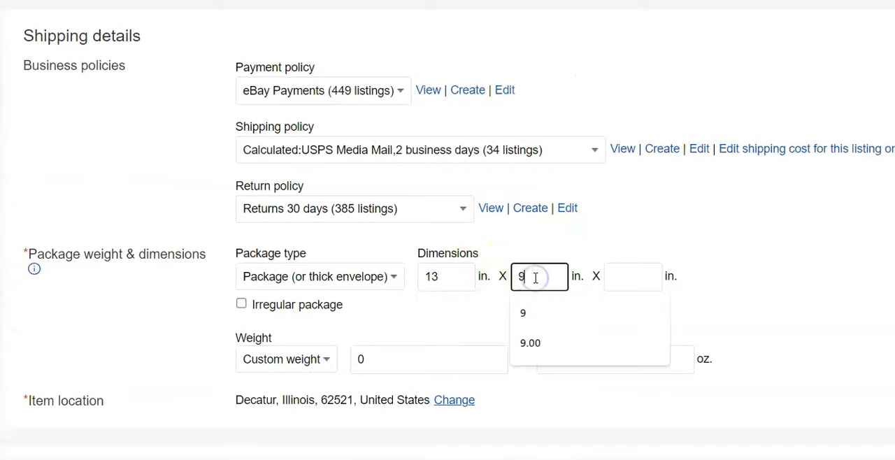
left_click(618, 274)
type("4")
left_click(428, 358)
key("BackSpace")
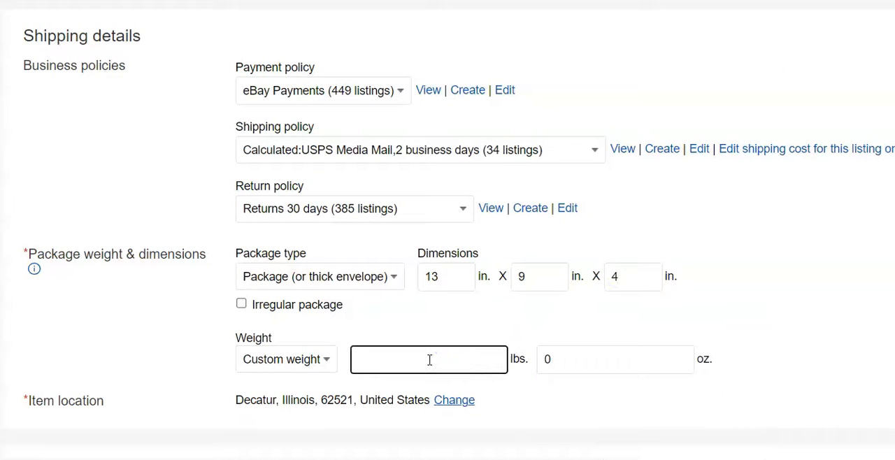
type("2")
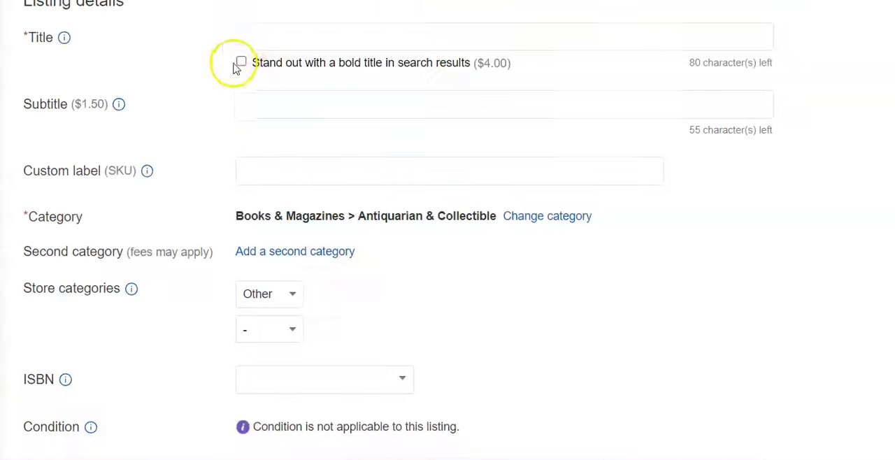
Title the next listing "Strawberry Shortcake Cookies Tin Cheinco Housewares Vintage" and change its category to Collectibles > Advertising > Merchandise & Memorabilia > Tins
left_click(249, 37)
type("S")
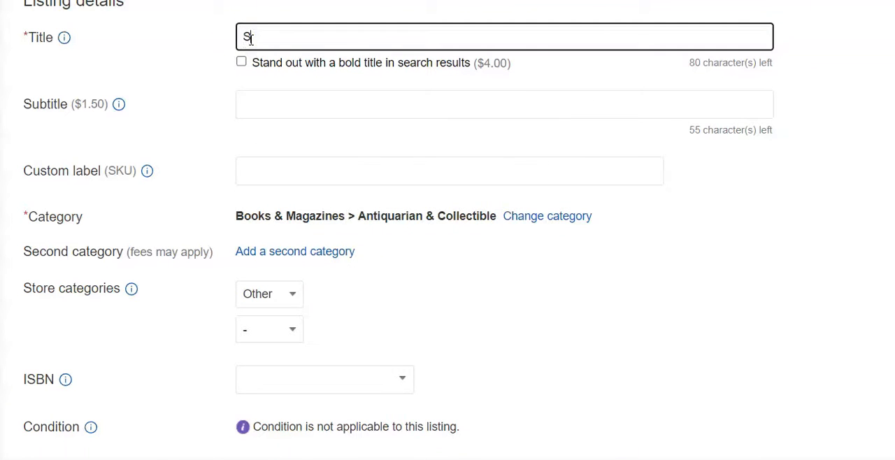
type("trawberry Shortcake Cookies Tin Cheinco Housewares")
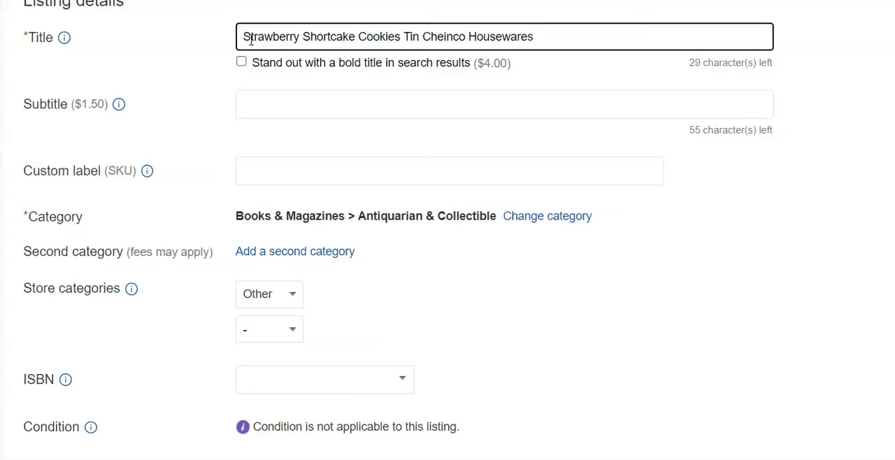
left_click(213, 54)
type("age")
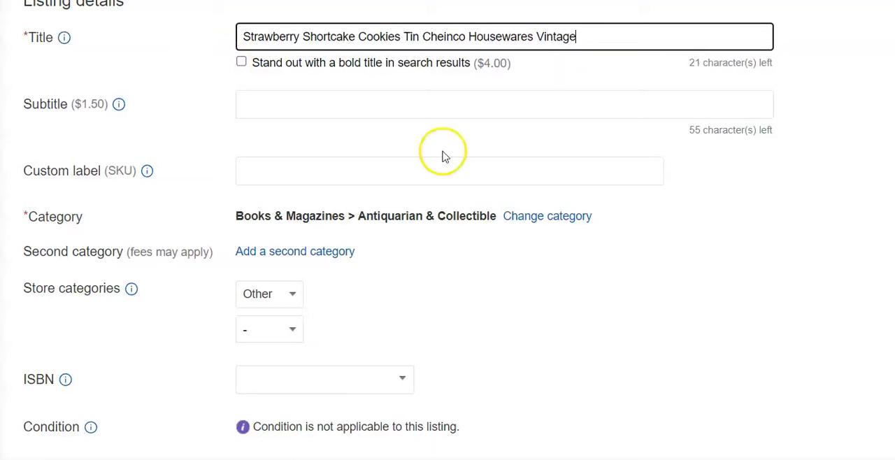
left_click(577, 219)
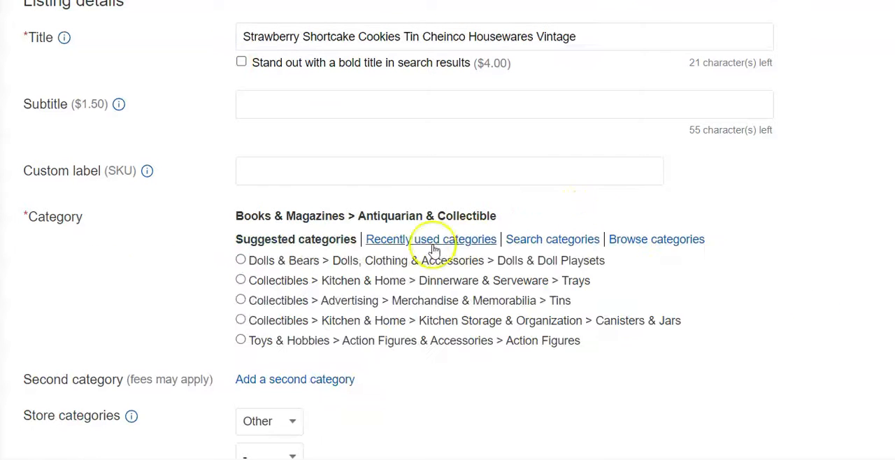
left_click(239, 301)
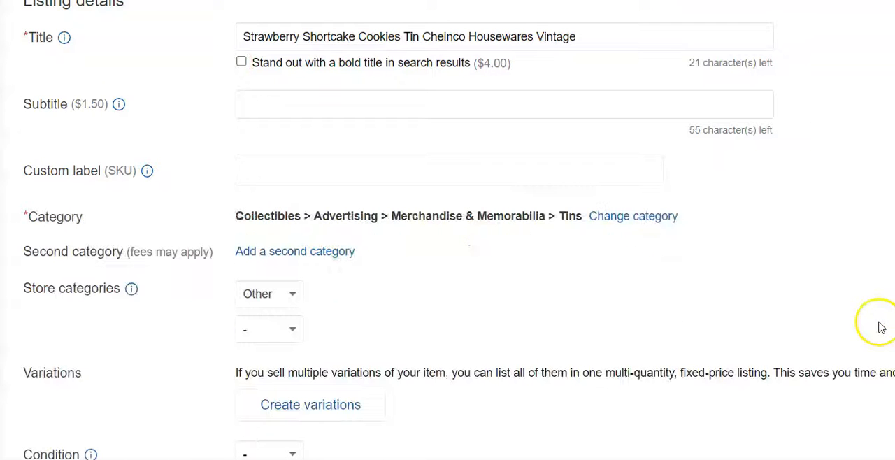
Rotate the main photo so the cookie tin stands upright, and select the second photo to check its orientation
scroll(309, 402, "down", 6)
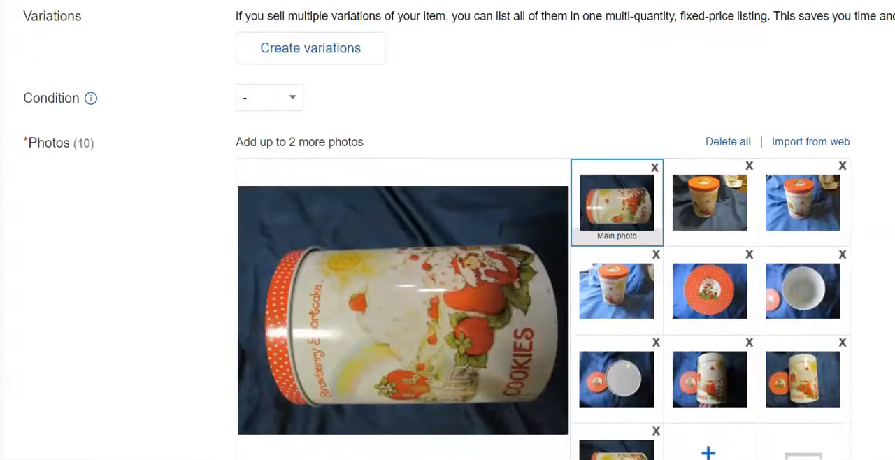
left_click(308, 402)
left_click(472, 396)
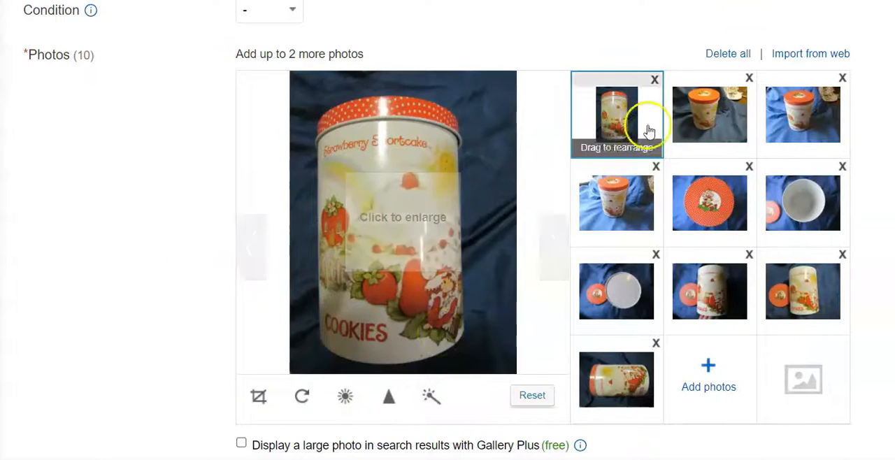
left_click(687, 117)
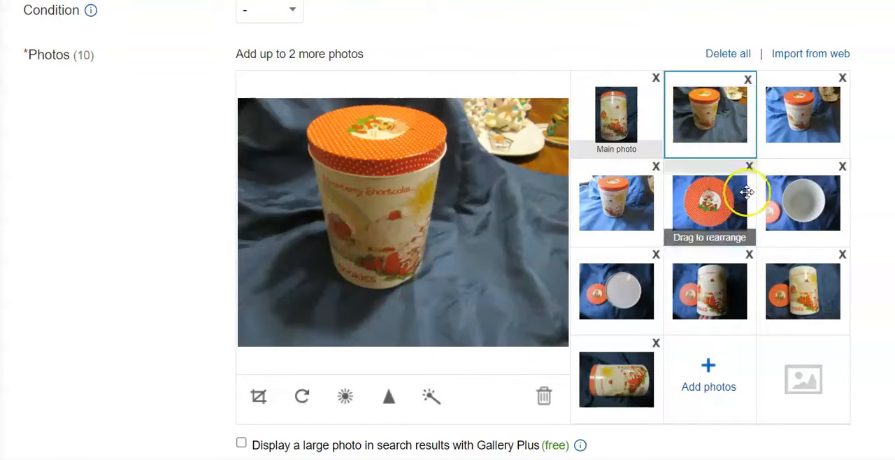
Set the cookie tin listing's color to Multi-color and its brand to Cheinco Housewares
scroll(447, 230, "down", 7)
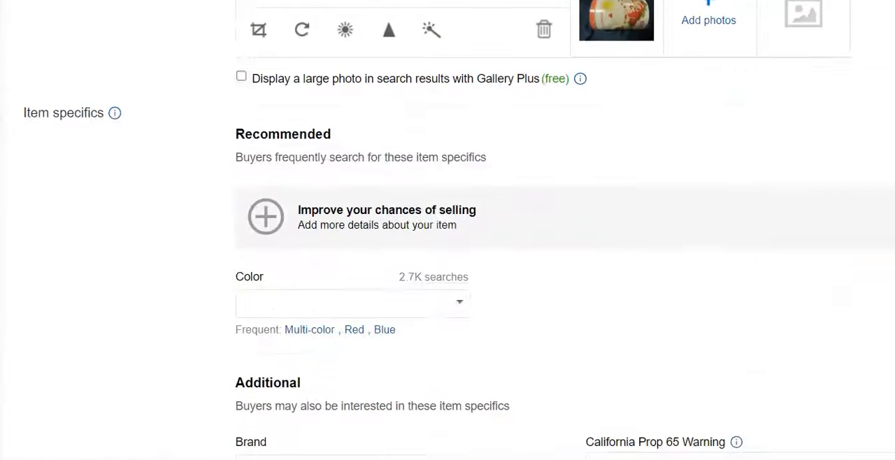
left_click(305, 234)
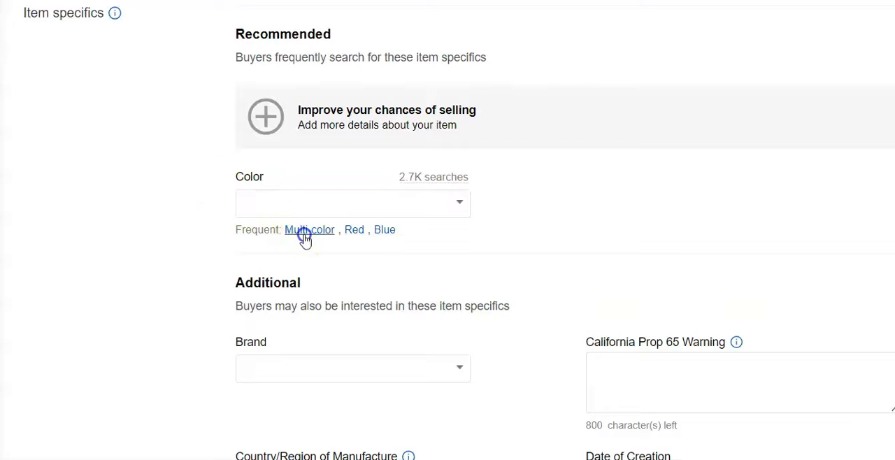
left_click(413, 352)
type("Ch")
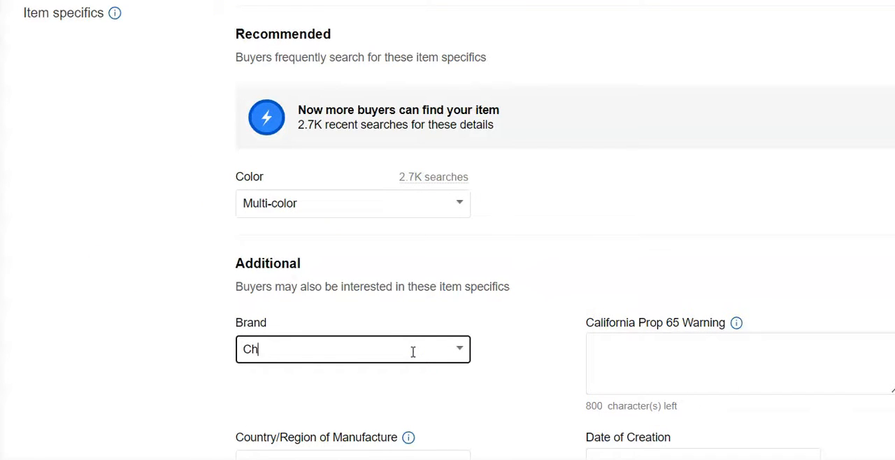
type("einco Housewares")
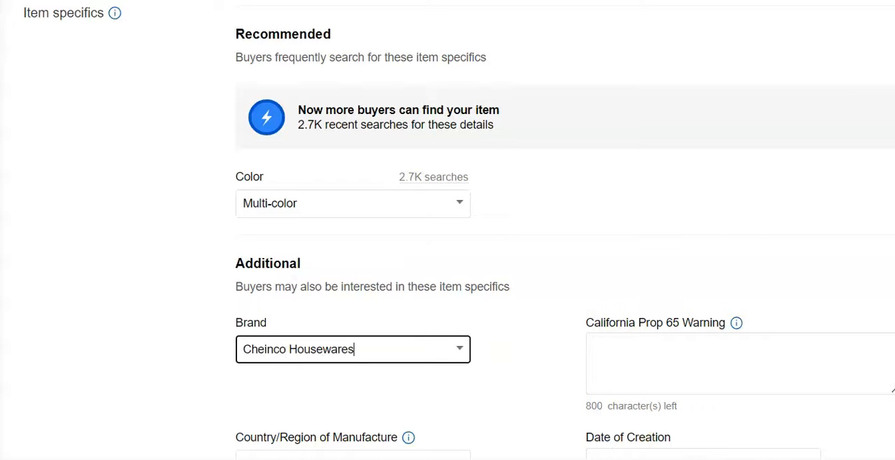
Set the cookie tin listing's Buy It Now price to $50.00
scroll(447, 231, "down", 5)
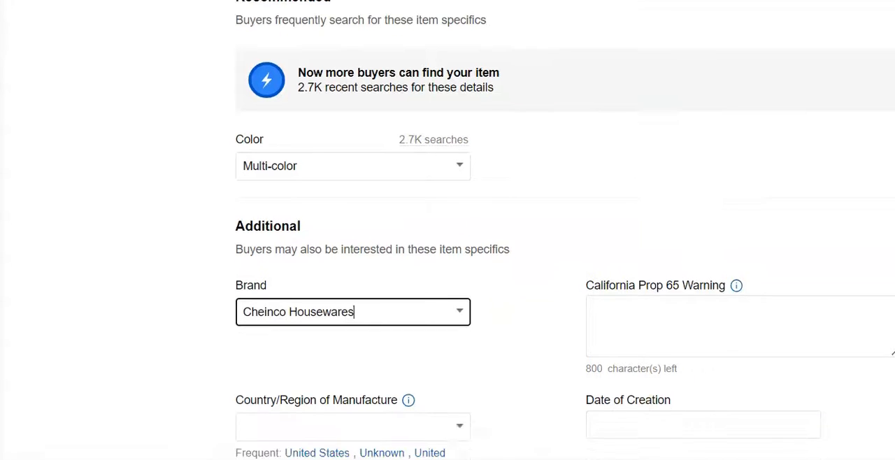
scroll(595, 88, "down", 12)
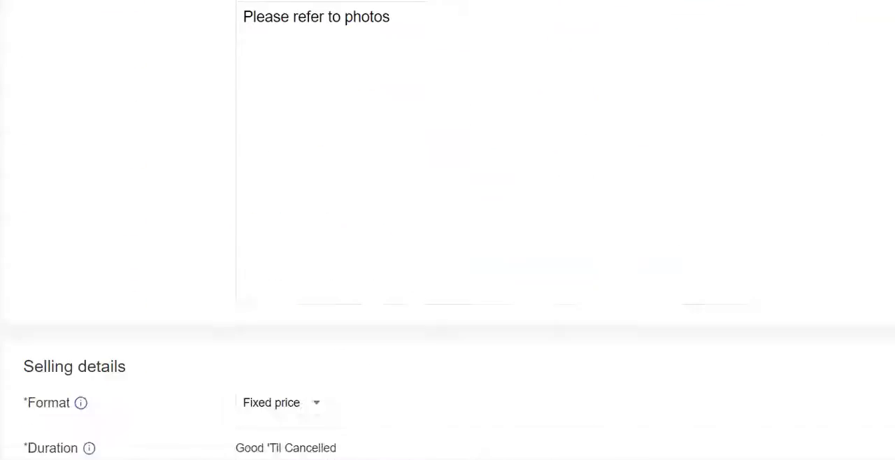
left_click(327, 83)
type("50.00")
Set the cookie tin listing's shipping policy to Calculated:USPS Priority,2 business days#0
scroll(325, 84, "down", 1)
scroll(447, 230, "down", 5)
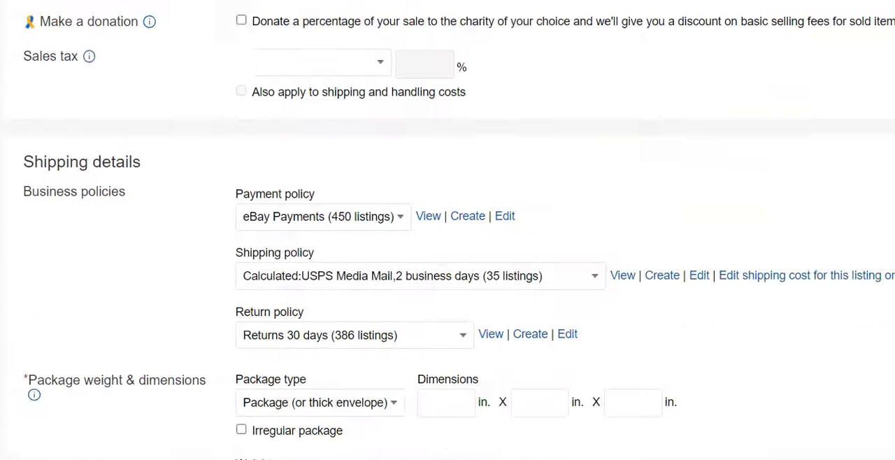
left_click(595, 210)
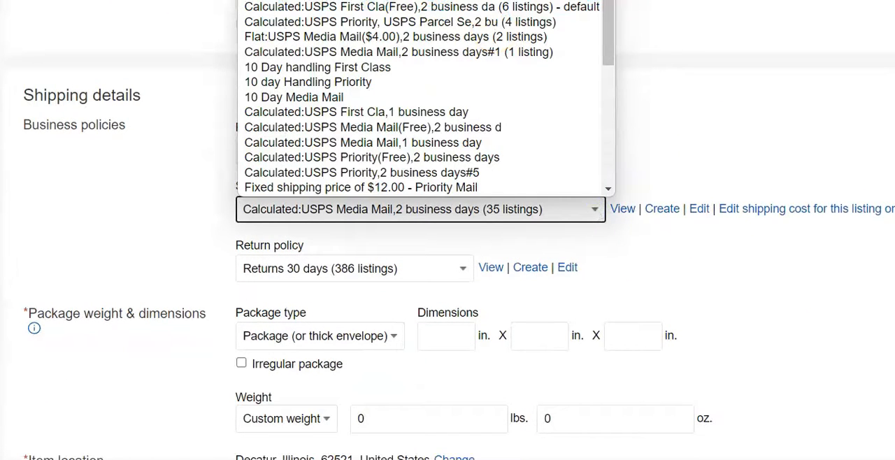
left_click(511, 1)
Set the cookie tin listing's package dimensions to 12 x 10 x 10 in
left_click(464, 334)
type("12")
left_click(528, 336)
type("10")
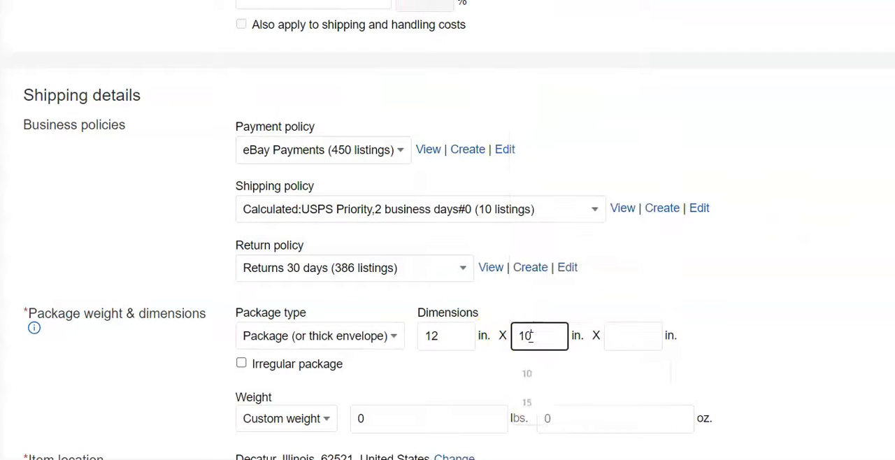
left_click(626, 341)
type("10")
Set the package weight to 1 lb and submit the cookie tin listing
left_click(425, 417)
key("BackSpace")
scroll(447, 230, "down", 10)
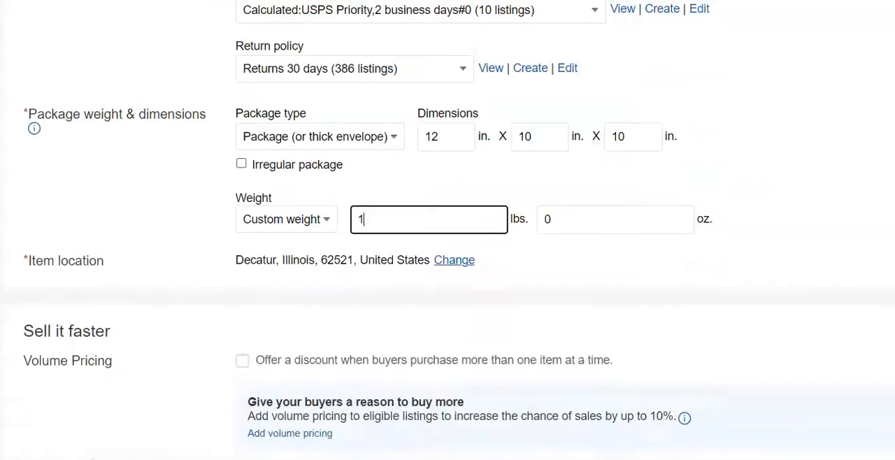
left_click(124, 399)
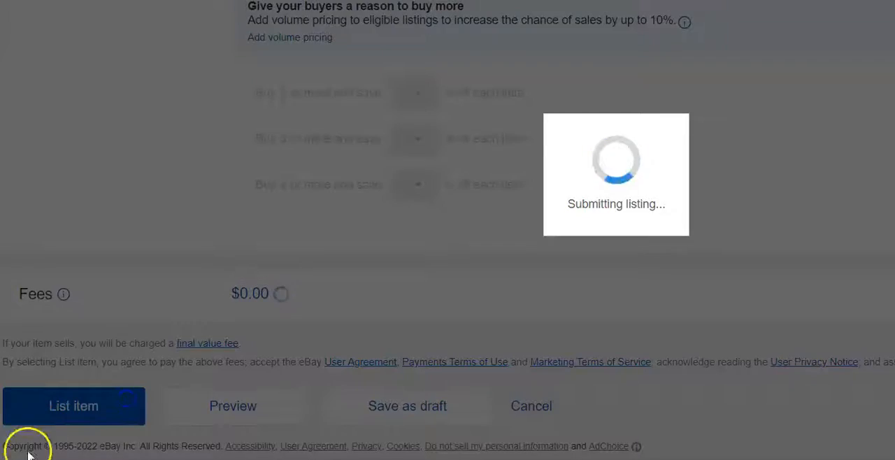
Title the next listing "Dantrel Muslin Sheet by Dan River 50% Polyester 72x104 vintage blue flowers" and change its category to Bed & Bath Linens > Sheets
left_click(295, 38)
type("Dant")
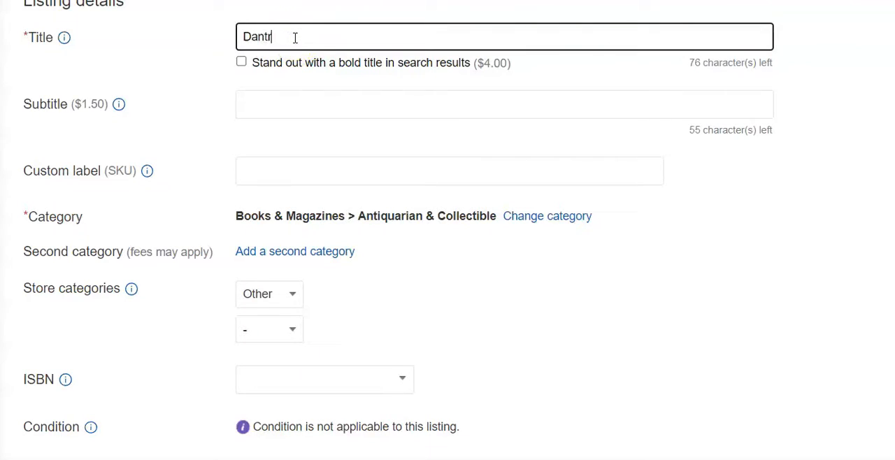
type("rel Muslin Sheet by Dan River 50% Polyester 72x104")
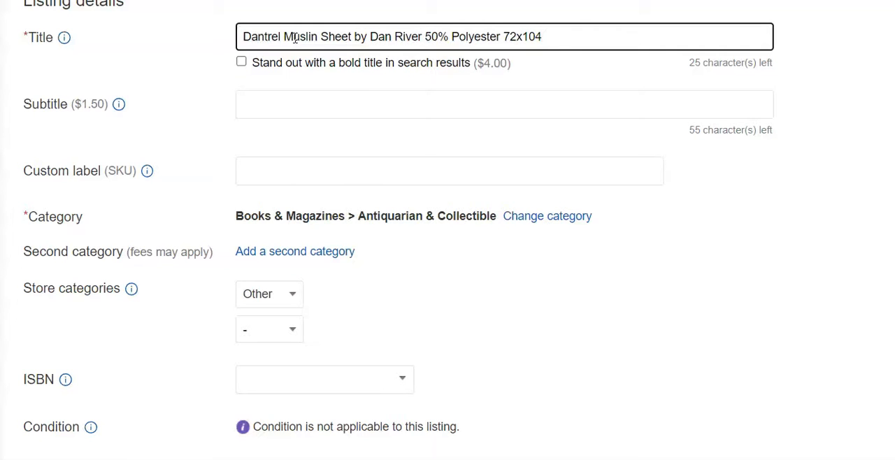
type("vintage blue flowers")
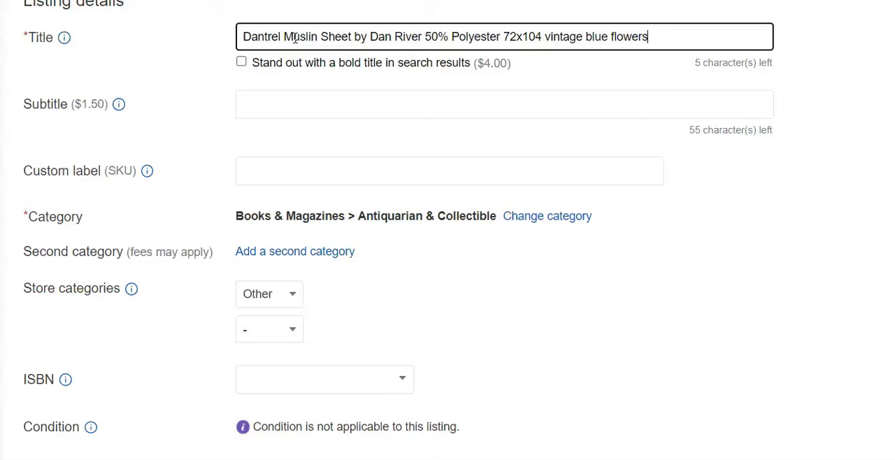
left_click(545, 216)
left_click(241, 260)
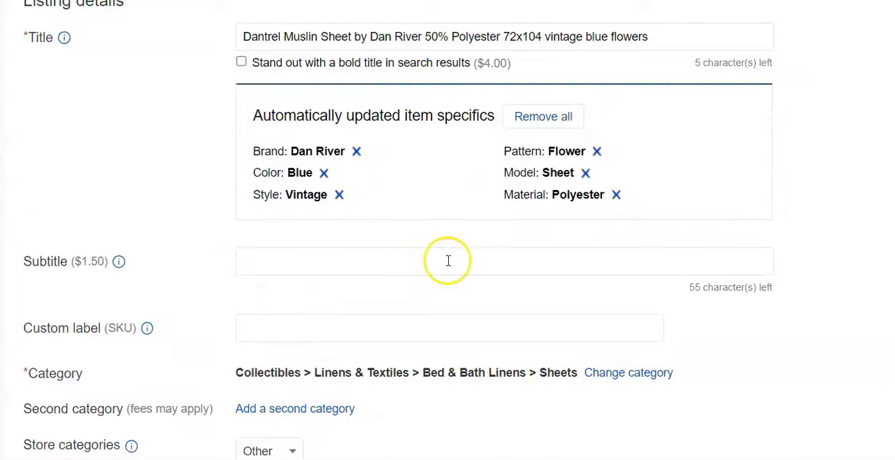
Set the sheet listing's condition to Pre-owned and enter "No rips or stains" as its condition description
scroll(599, 291, "down", 10)
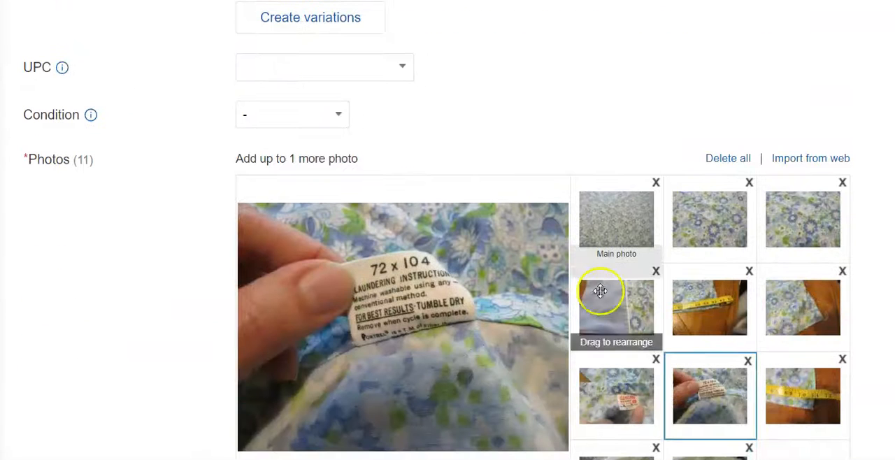
left_click(300, 115)
left_click(298, 194)
type("No ")
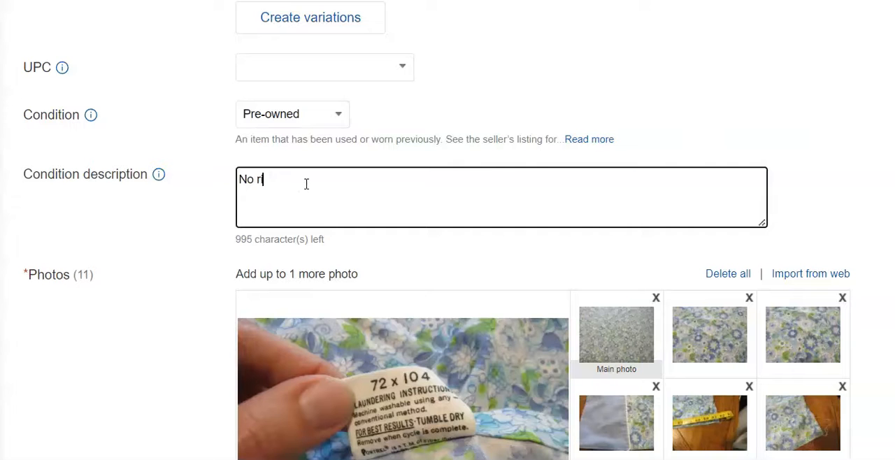
type("rips or stains")
scroll(829, 344, "down", 3)
scroll(711, 376, "down", 8)
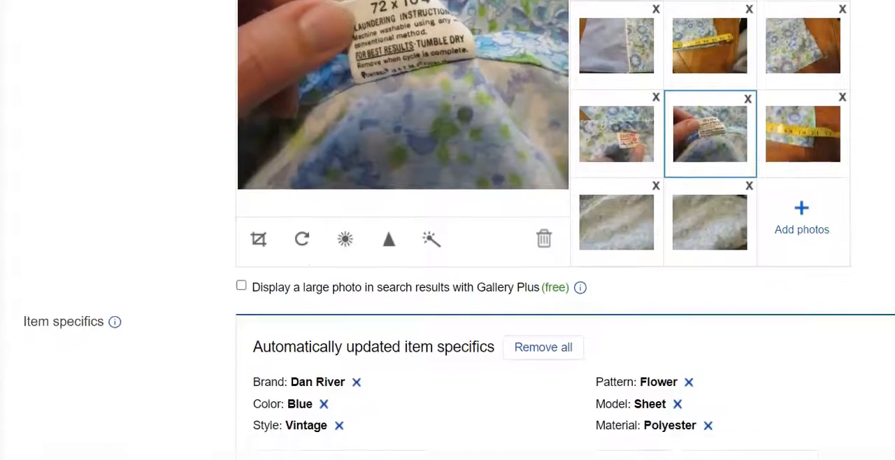
left_click(460, 295)
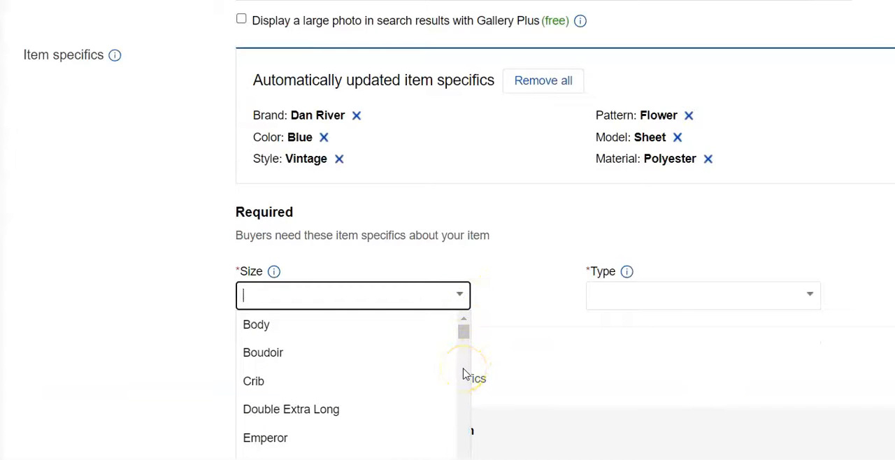
left_click_drag(776, 90, 776, 123)
left_click(775, 123)
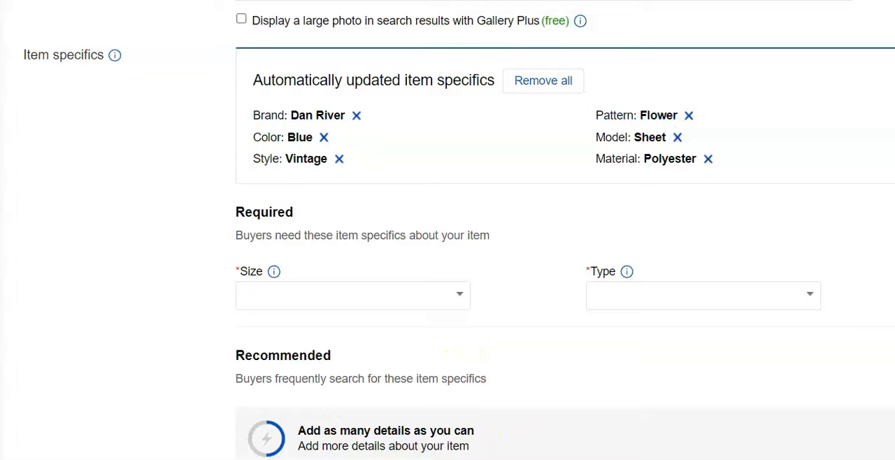
scroll(565, 231, "down", 4)
scroll(564, 230, "up", 3)
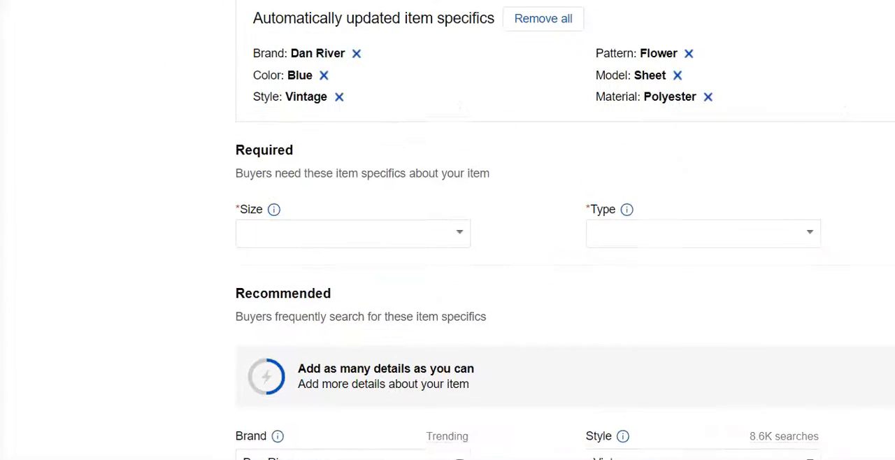
Set the sheet listing's required specifics to size Twin and type Flat Sheet
left_click(459, 249)
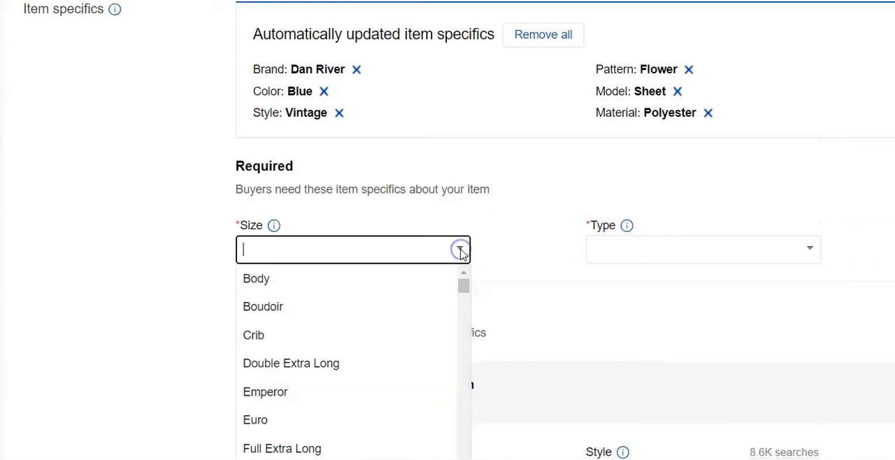
left_click_drag(465, 293, 457, 312)
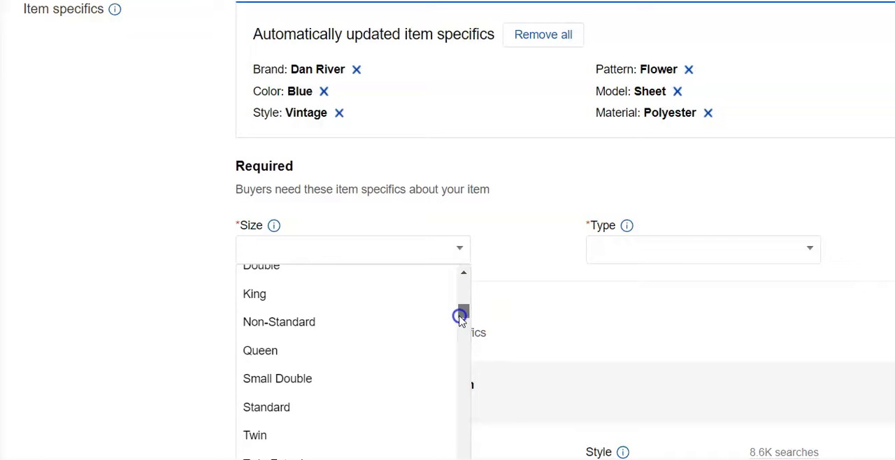
left_click(279, 437)
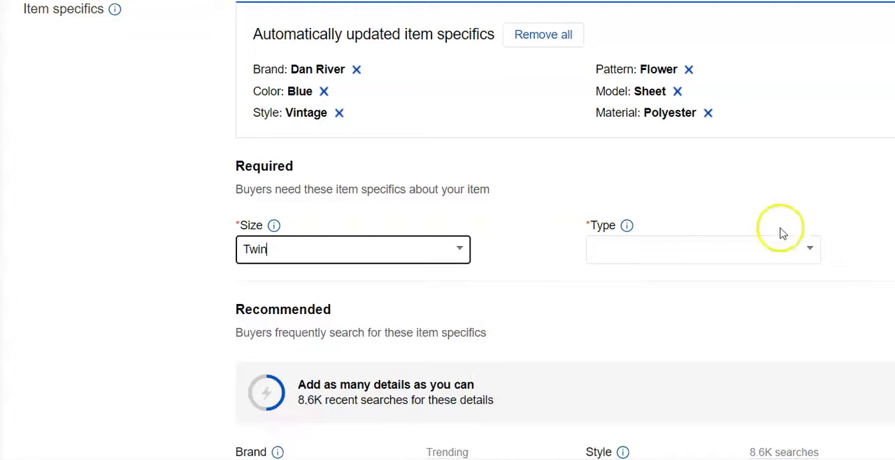
left_click(779, 263)
left_click(743, 363)
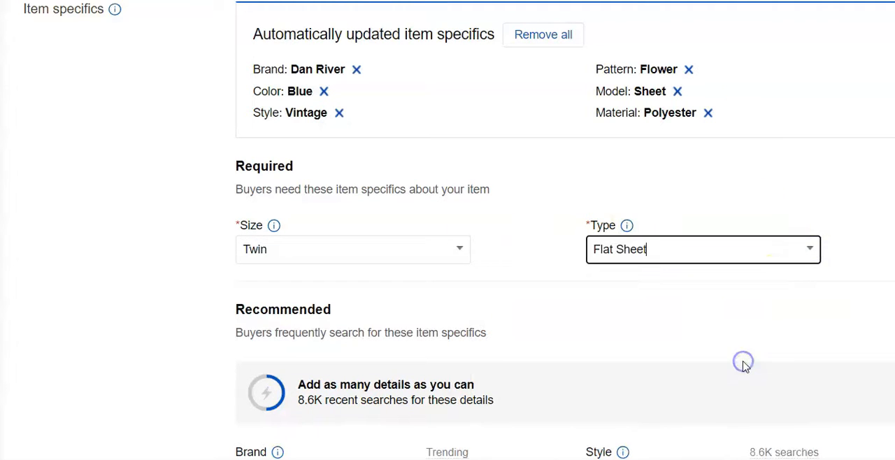
left_click_drag(790, 95, 790, 122)
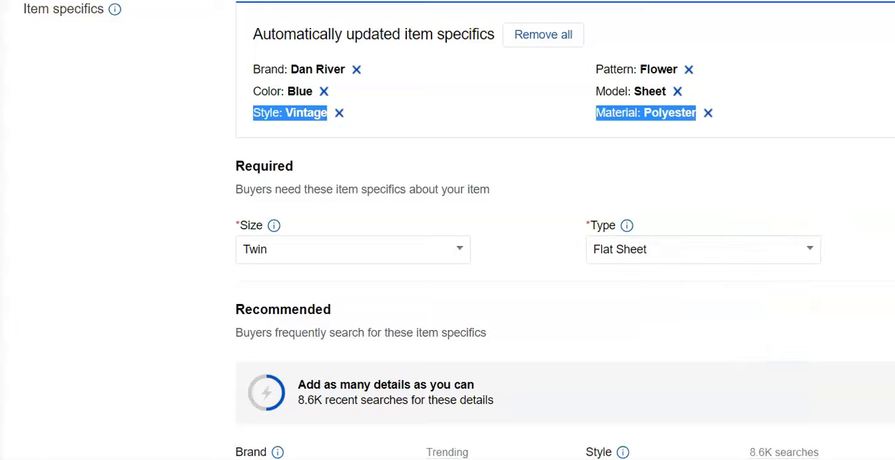
Change the sheet listing's material to Polyester Blend
scroll(565, 230, "down", 4)
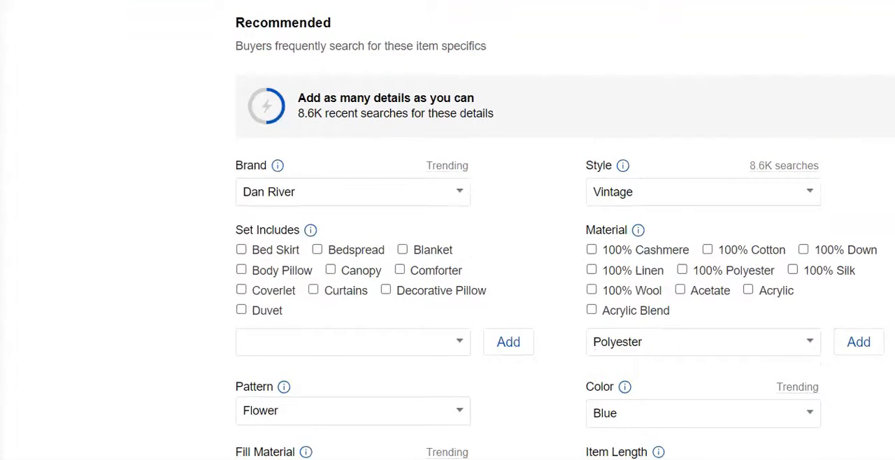
scroll(785, 56, "down", 4)
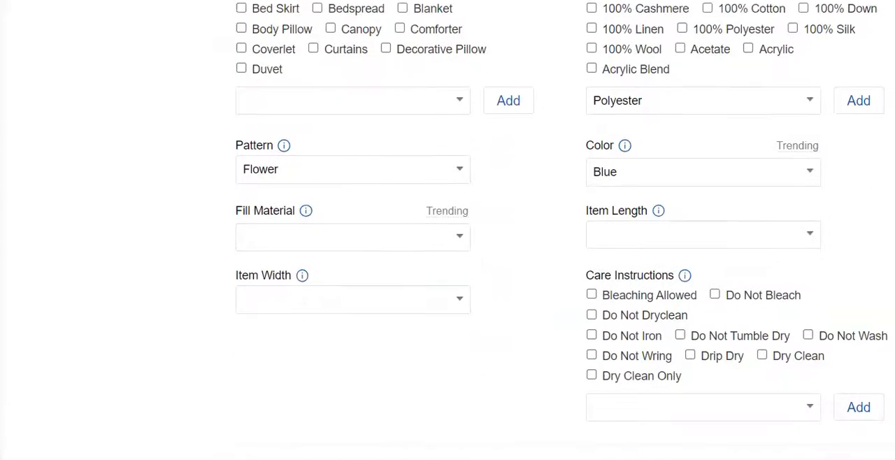
left_click(811, 55)
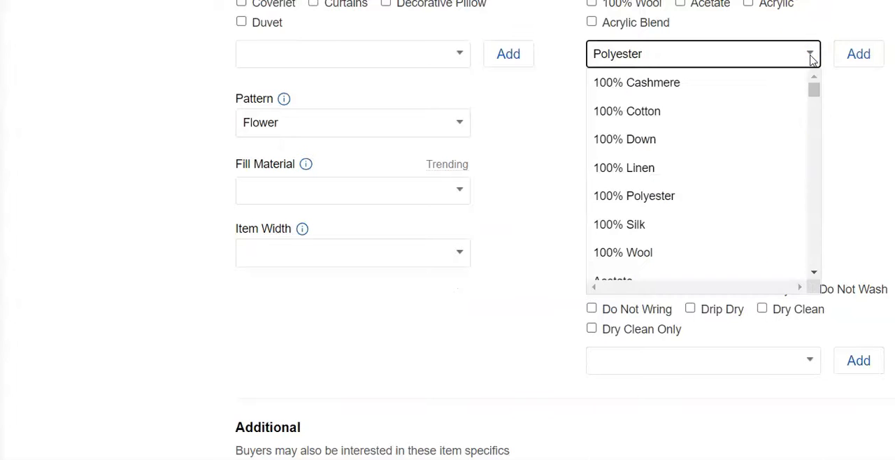
left_click(813, 274)
left_click_drag(813, 274, 813, 274)
left_click(687, 195)
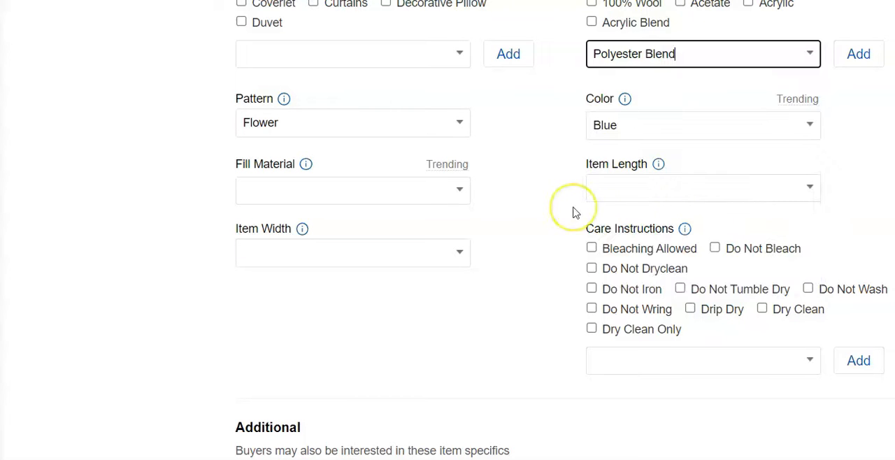
Set the sheet's item length to 92 in
left_click(814, 190)
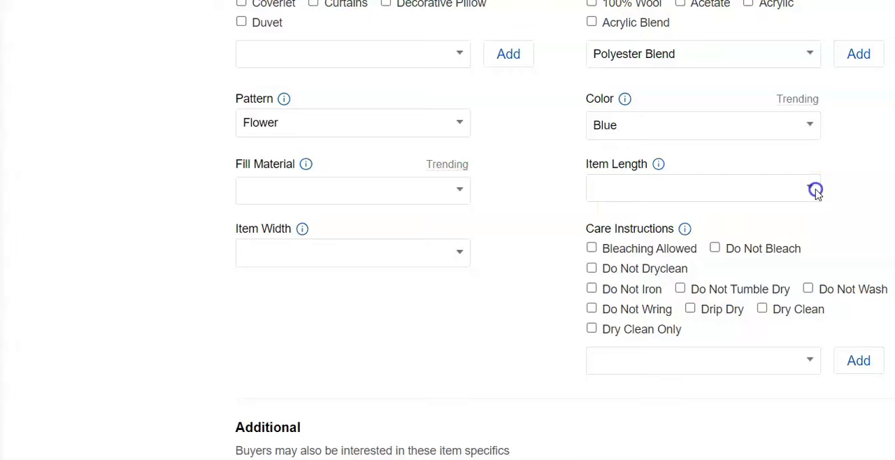
left_click_drag(815, 405, 815, 408)
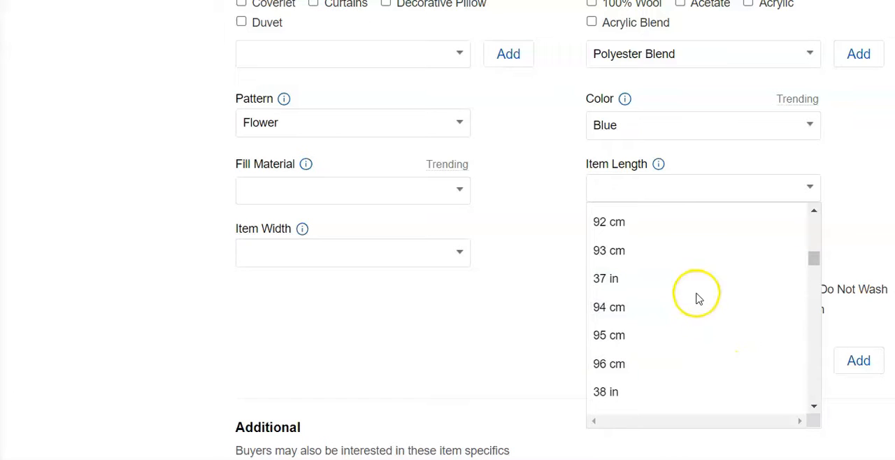
left_click_drag(814, 262, 810, 372)
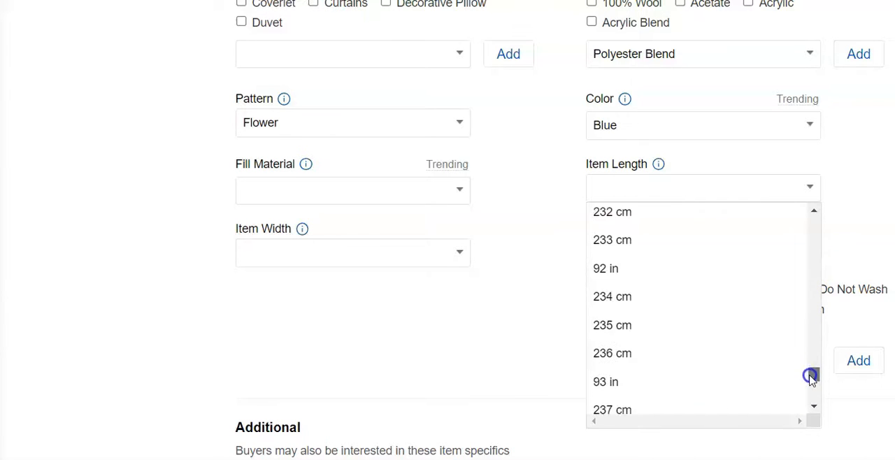
left_click(593, 272)
Enter 71 in as the sheet's custom item width
left_click(459, 253)
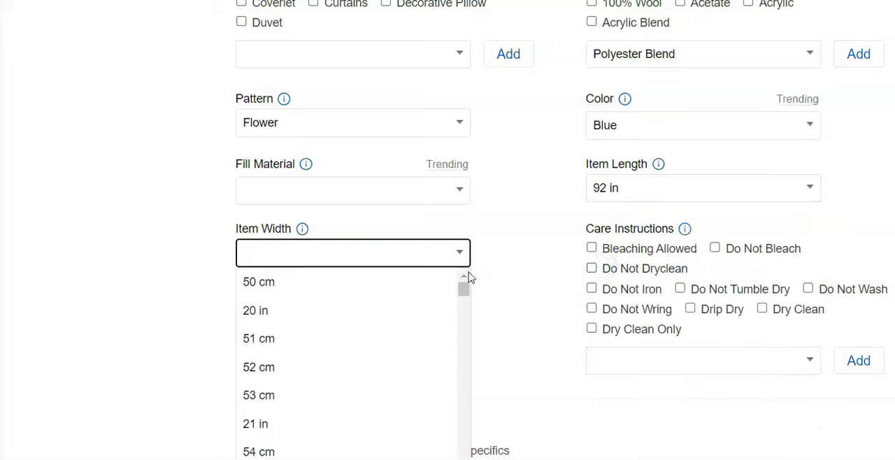
left_click_drag(463, 291, 456, 455)
left_click(320, 254)
type("71")
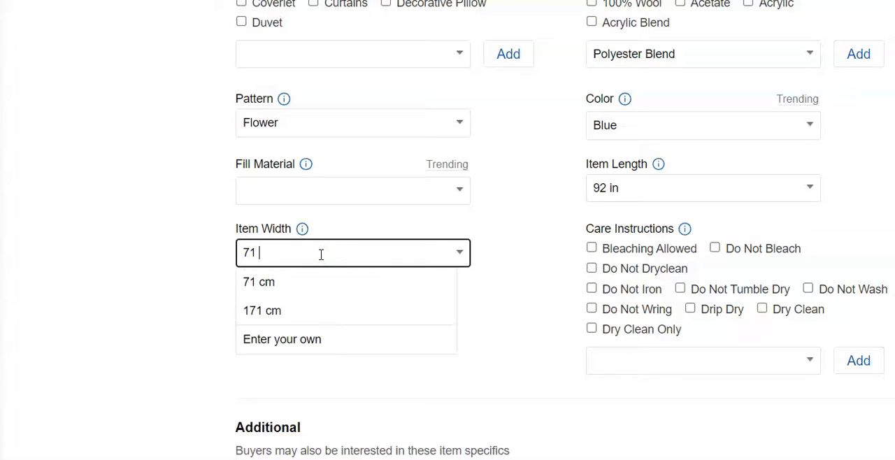
type(" in")
left_click(492, 317)
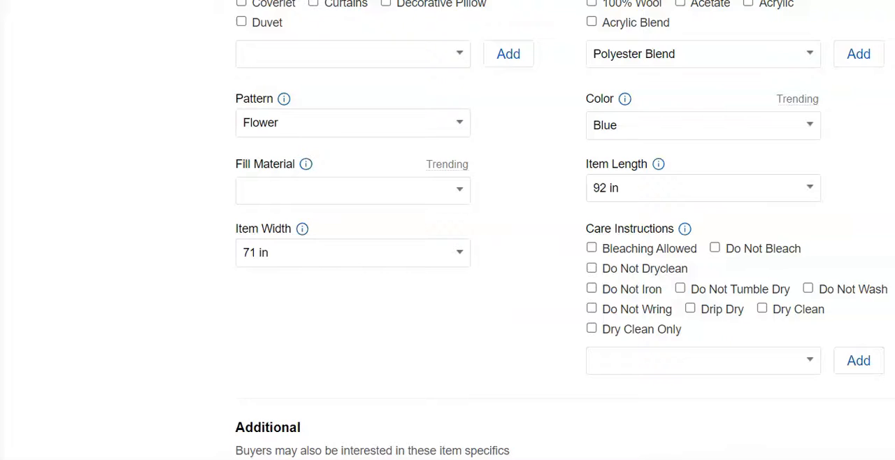
Set the sheet listing's Buy It Now price to $30.00
scroll(448, 230, "down", 10)
scroll(285, 133, "down", 7)
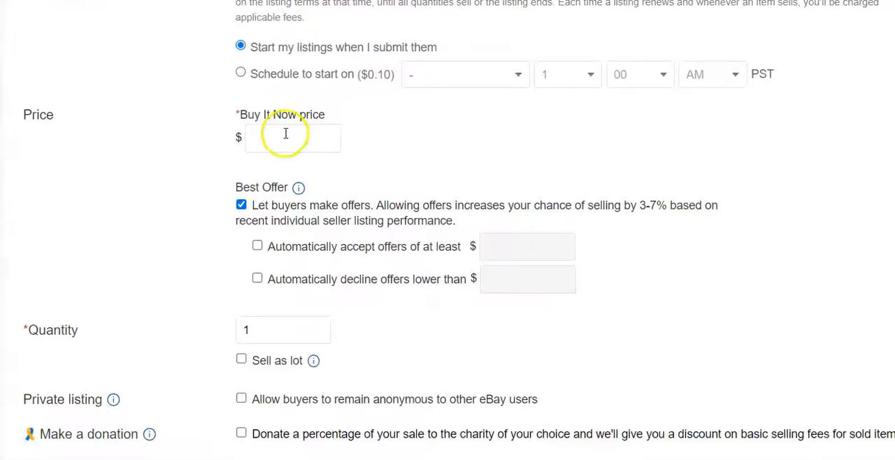
left_click(285, 134)
type("30.00")
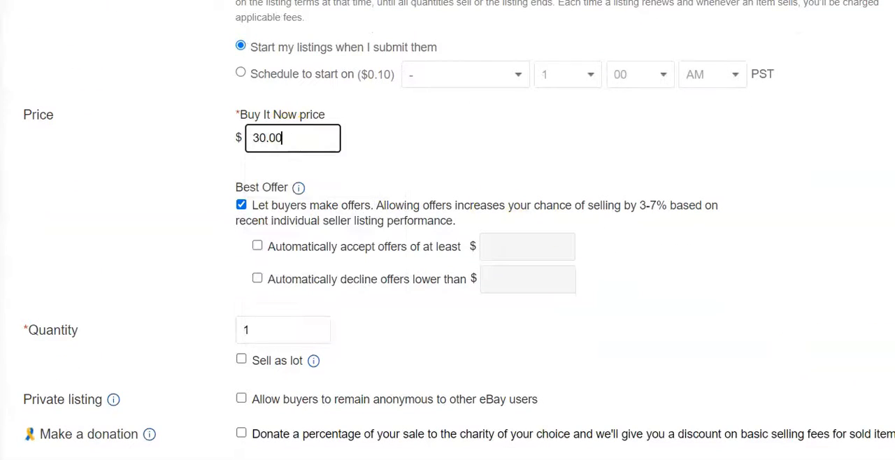
Set the sheet listing's shipping policy to Priority Flat rate bubble mailer
scroll(565, 210, "down", 8)
left_click(593, 171)
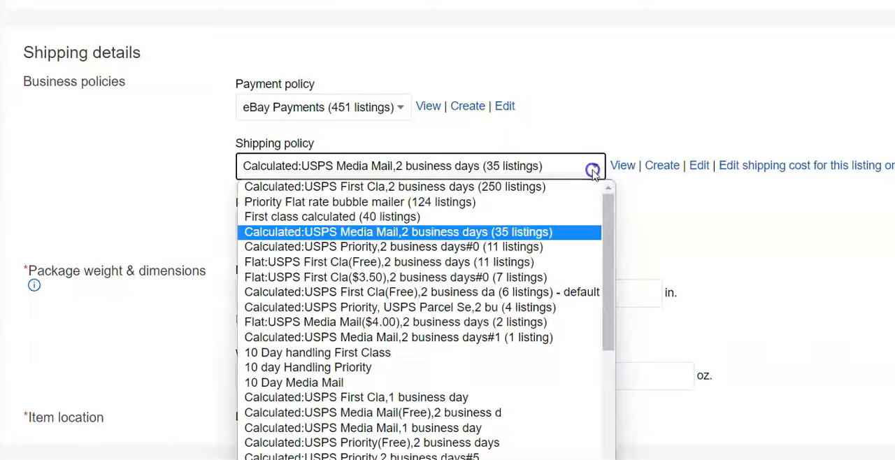
left_click(543, 201)
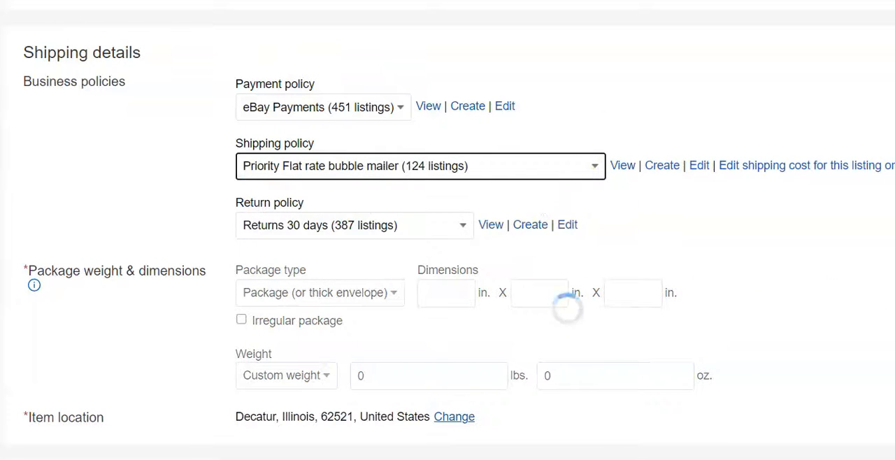
scroll(447, 230, "down", 5)
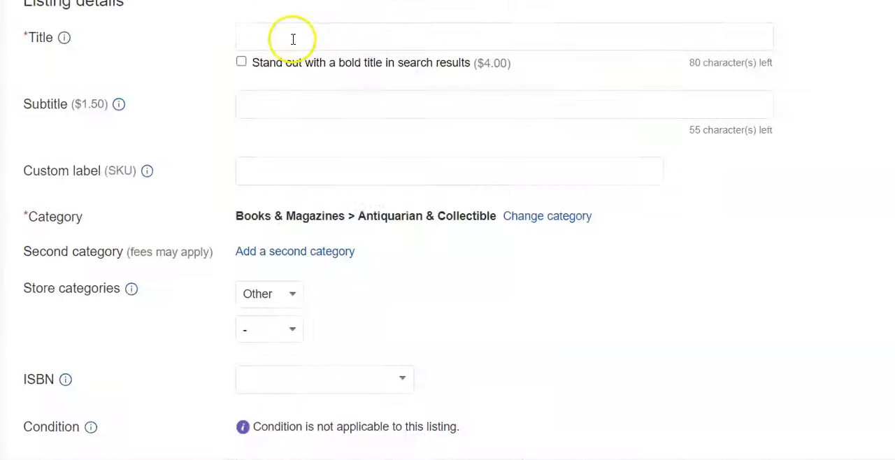
Title the new listing "Cannon Dura-Soft Full Size Fitted Sheet Vintage Flowers yellow brown" and choose the Collectibles > Linens & Textiles > Bed & Bath Linens > Sheets category
left_click(293, 38)
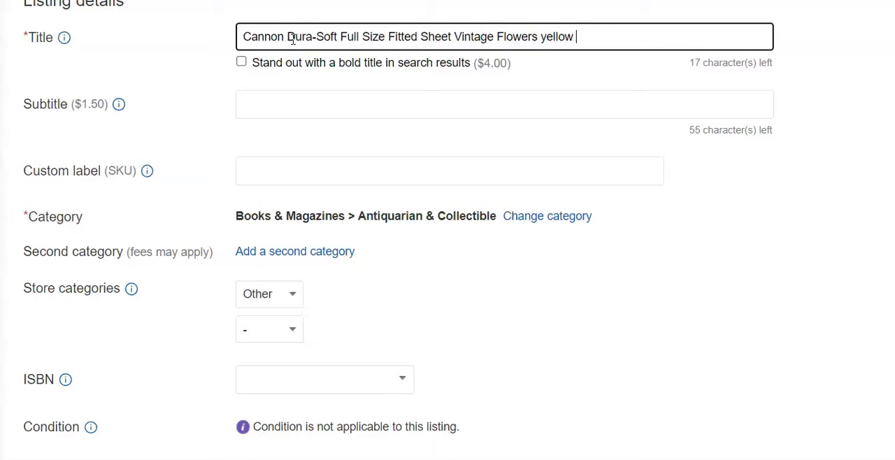
left_click(548, 219)
left_click(251, 260)
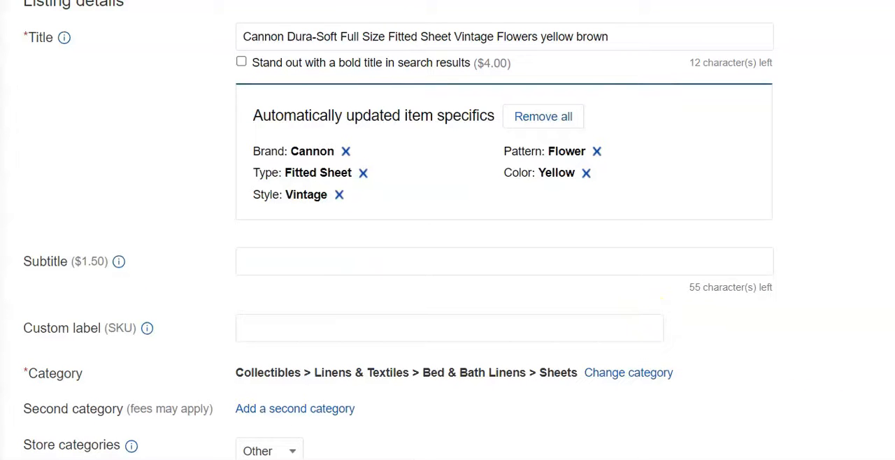
Set the fitted sheet's condition to Pre-owned and describe the condition as "No rips or stains"
scroll(459, 277, "down", 5)
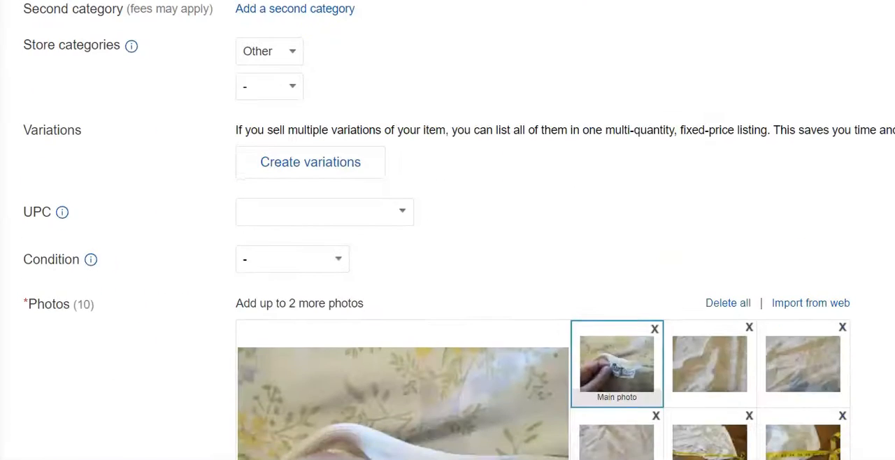
left_click(334, 258)
left_click(319, 339)
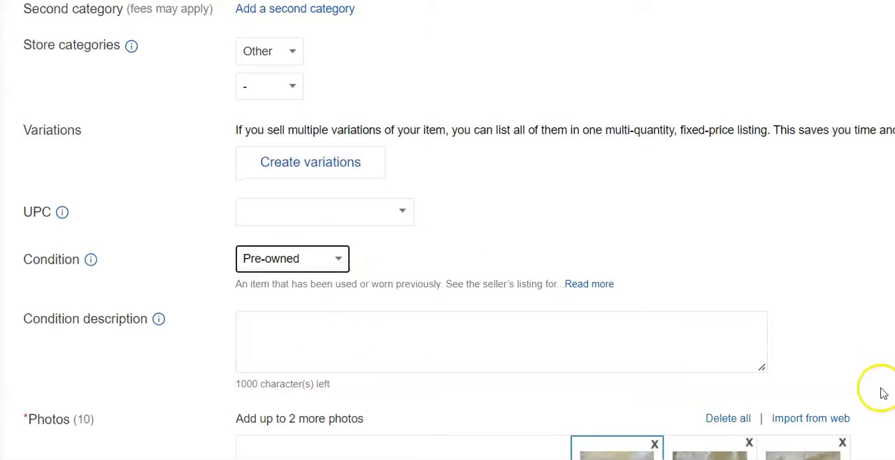
scroll(624, 174, "down", 3)
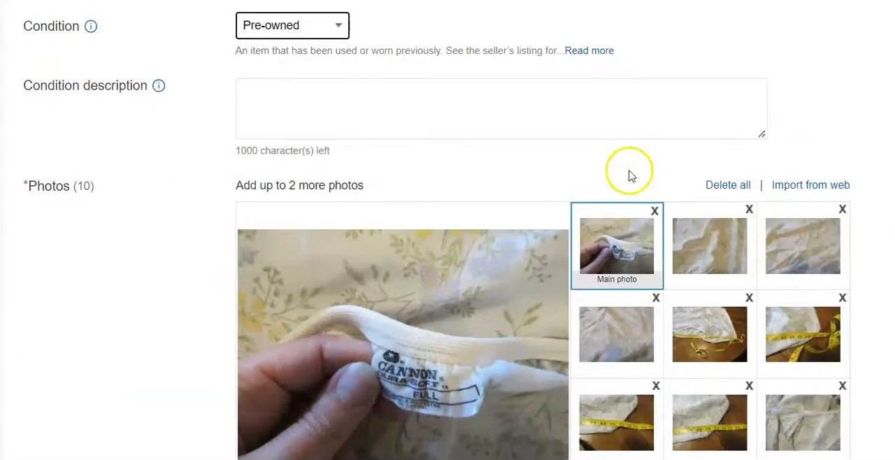
left_click(600, 117)
type("No rips or stains")
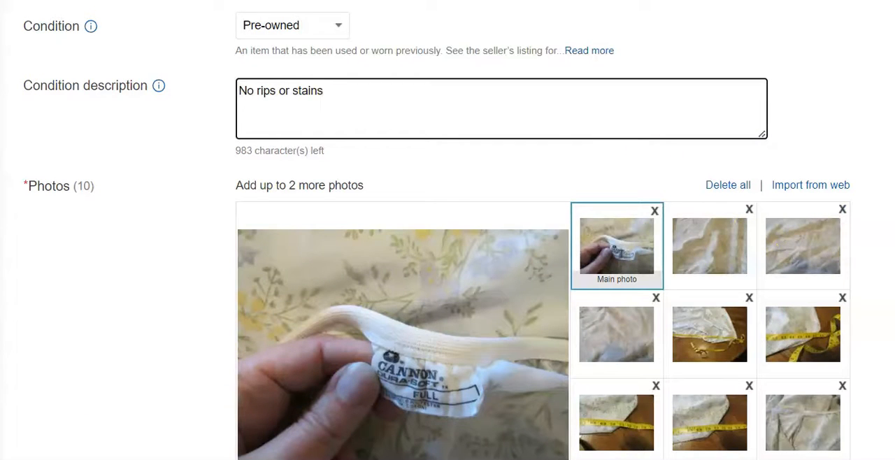
Enter Full as the fitted sheet's size in the required item specifics
scroll(447, 230, "down", 5)
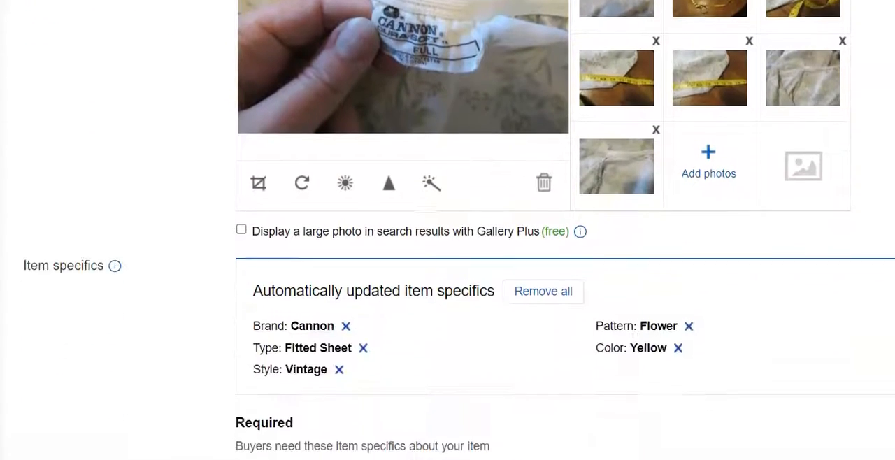
scroll(652, 456, "down", 5)
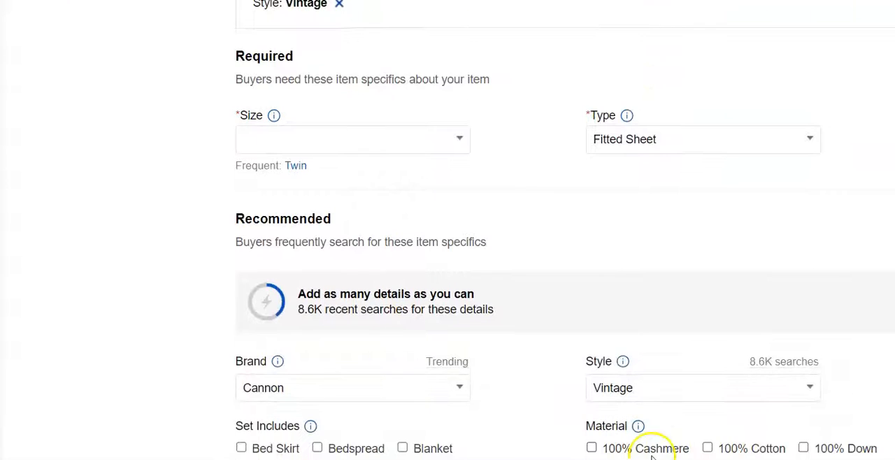
left_click(398, 138)
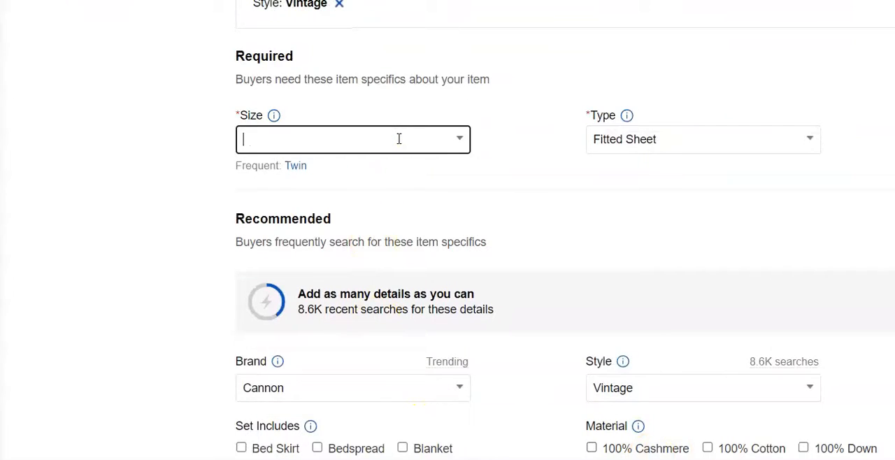
type("Fu")
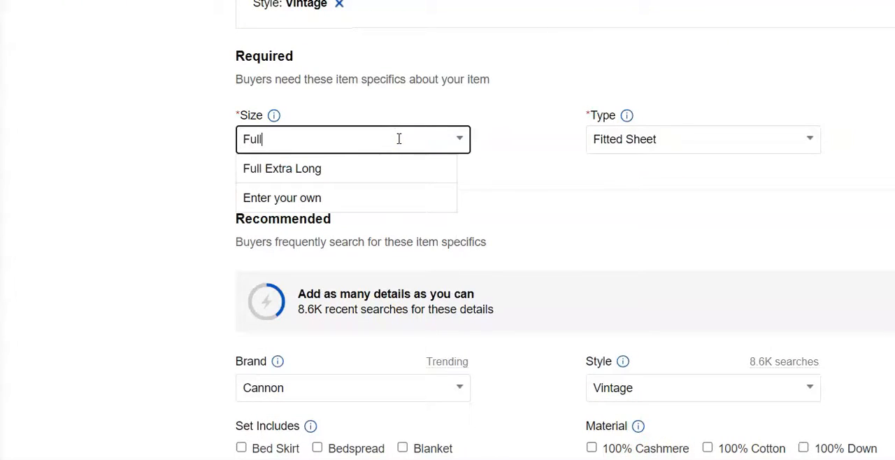
type("ll")
left_click(377, 202)
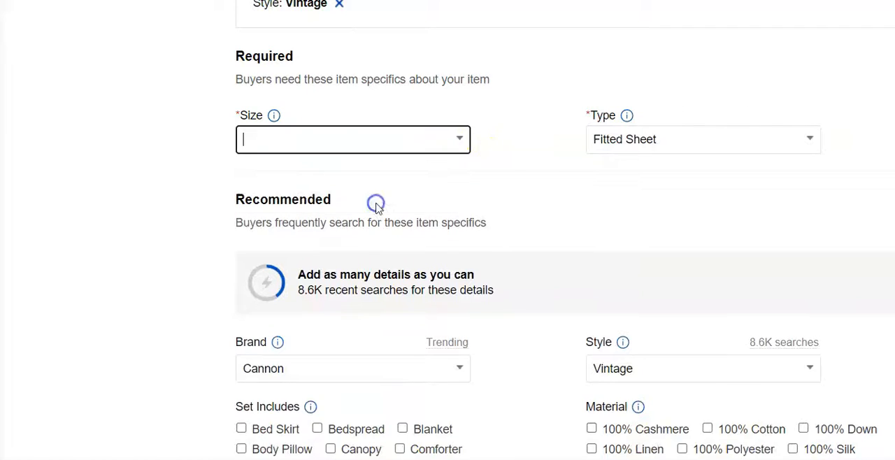
type("Full")
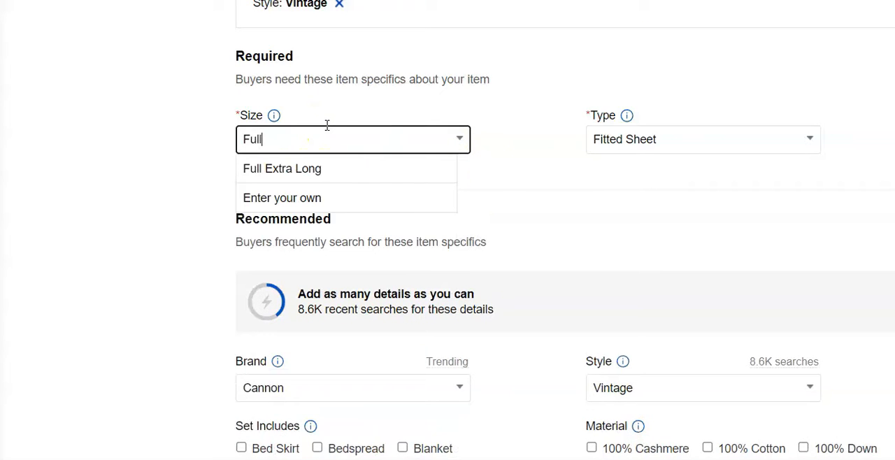
left_click(538, 198)
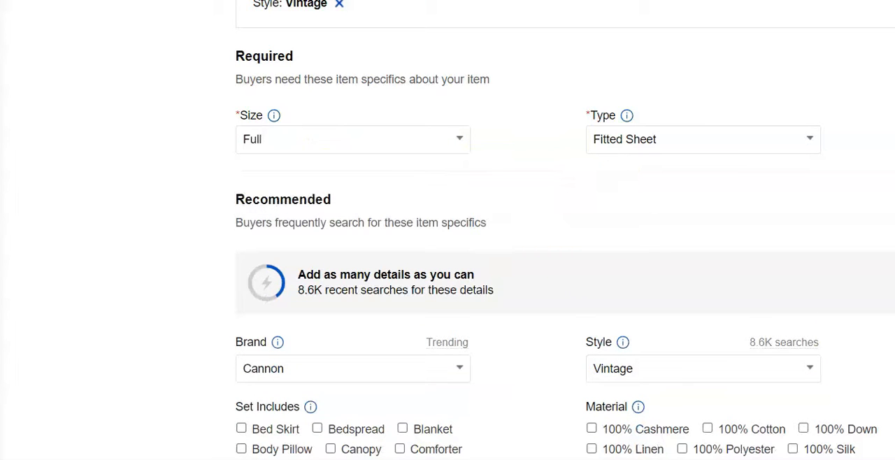
Replace "brown" with "blue" at the end of the fitted sheet listing's title
scroll(560, 231, "down", 15)
scroll(559, 231, "down", 8)
scroll(559, 230, "up", 20)
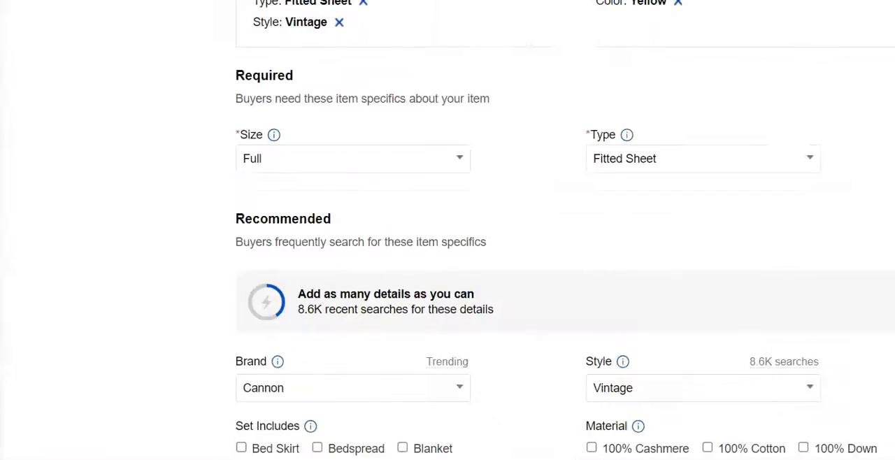
scroll(559, 231, "up", 8)
scroll(559, 230, "down", 1)
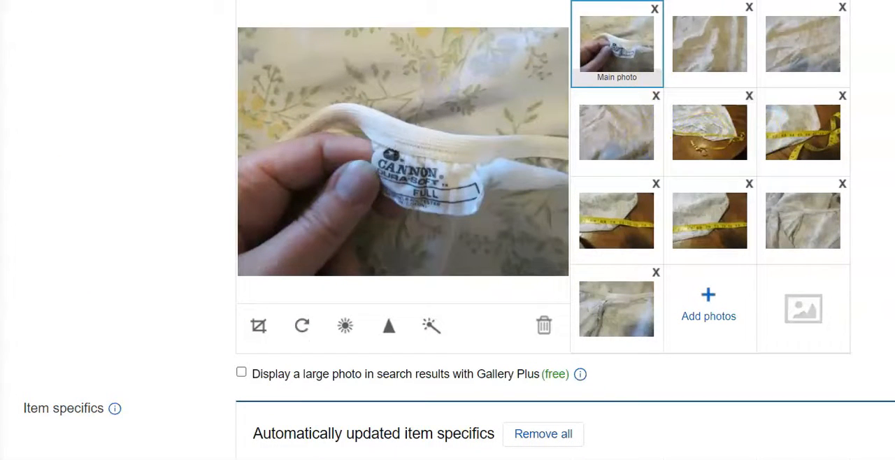
scroll(559, 230, "down", 5)
left_click(610, 23)
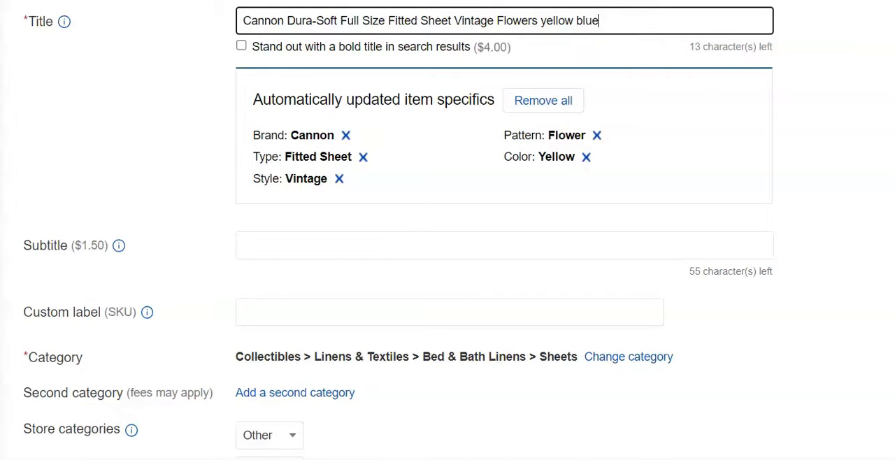
Compare the fitted sheet's fabric and measurement photos and move the second photo to the main photo position
scroll(791, 210, "down", 15)
scroll(791, 210, "up", 5)
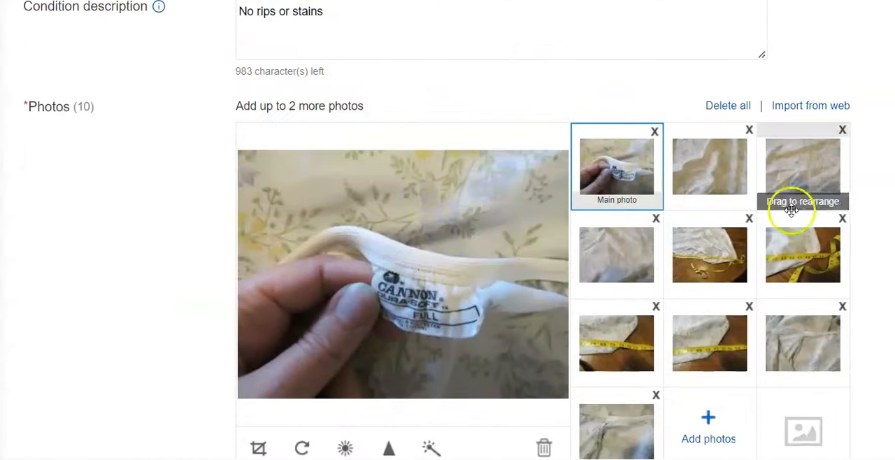
left_click(790, 217)
left_click(633, 258)
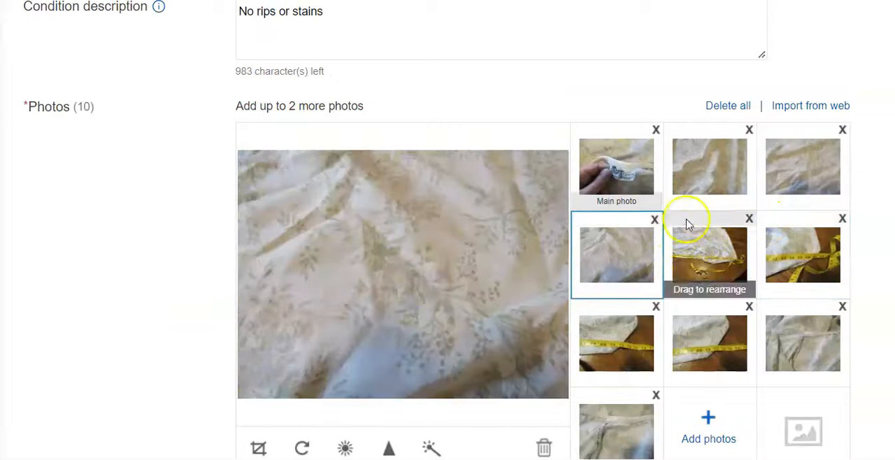
left_click(699, 174)
left_click(802, 165)
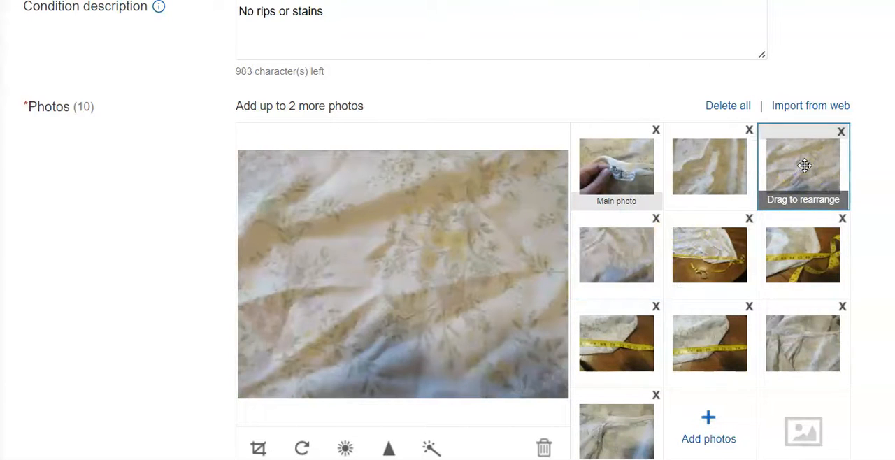
left_click(710, 341)
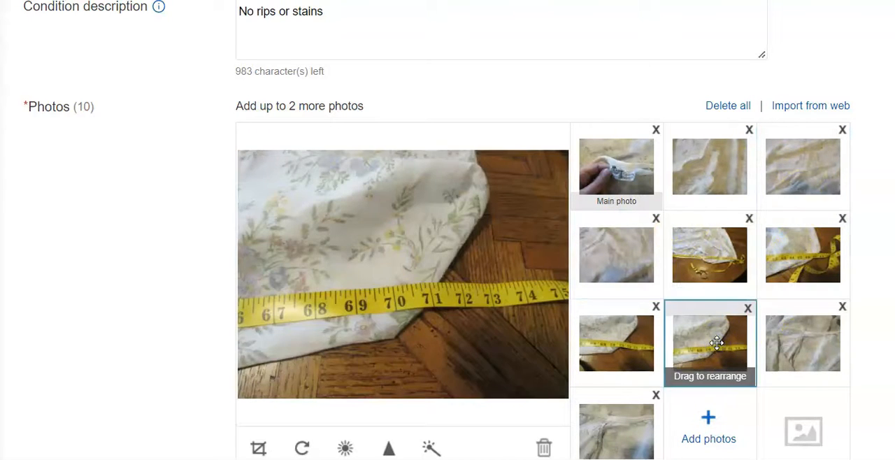
left_click(788, 276)
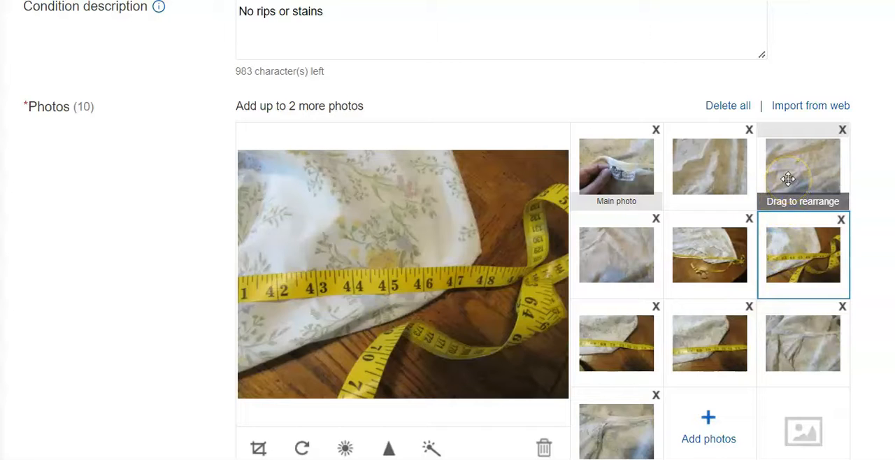
left_click(799, 338)
left_click(789, 165)
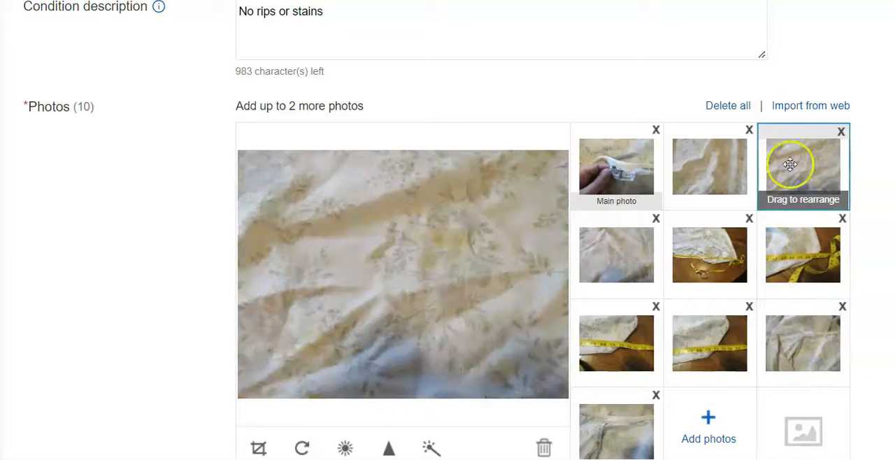
left_click(722, 164)
left_click_drag(697, 165, 622, 175)
Set the Buy It Now price of the Cannon Dura-Soft fitted sheet to $30.00
scroll(502, 270, "down", 20)
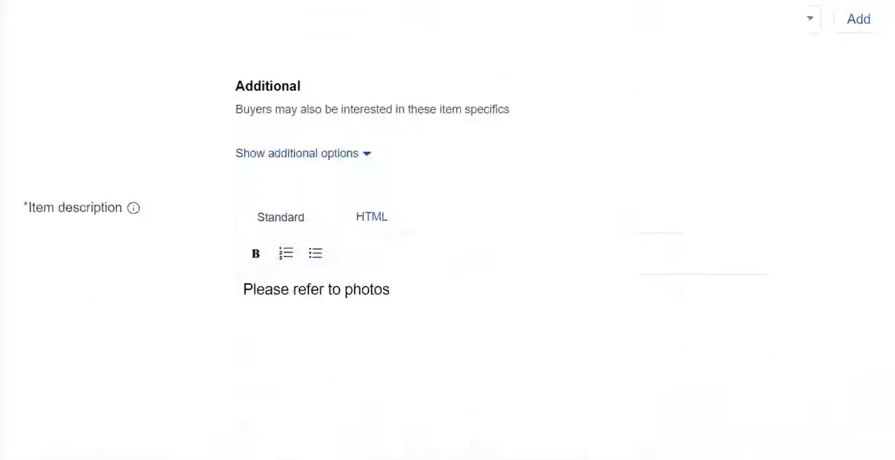
left_click(303, 129)
type("30.00")
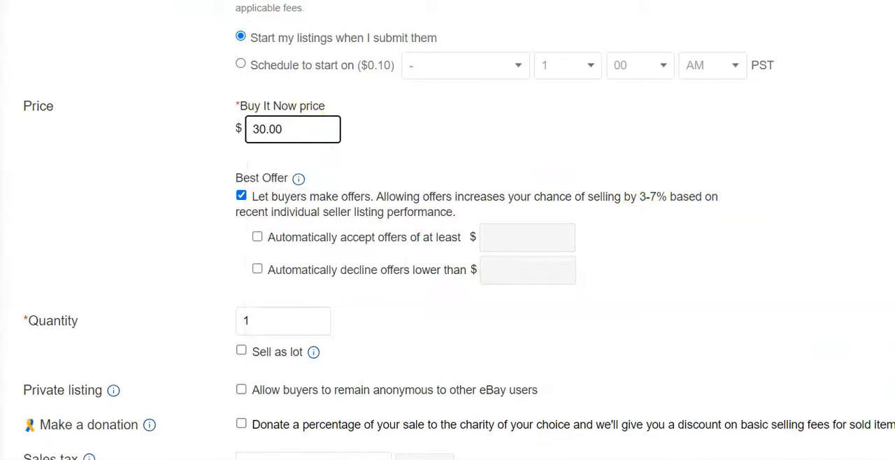
Change the fitted sheet listing's shipping policy to Priority Flat rate bubble mailer
scroll(616, 198, "down", 10)
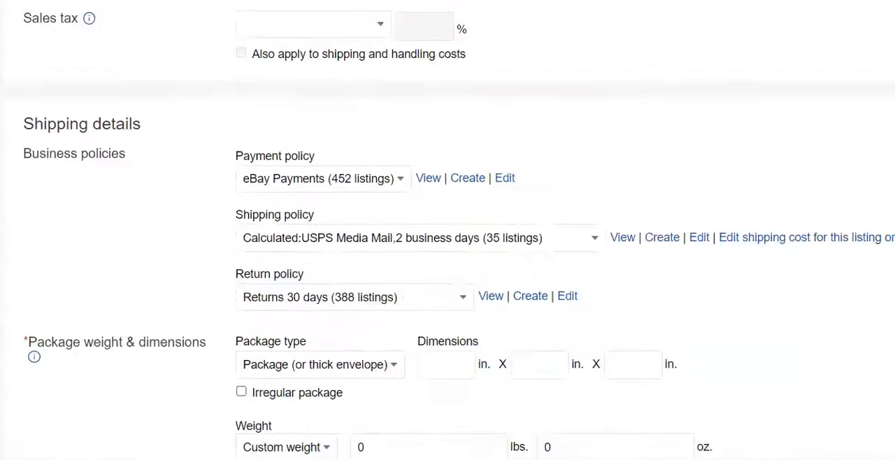
left_click(593, 187)
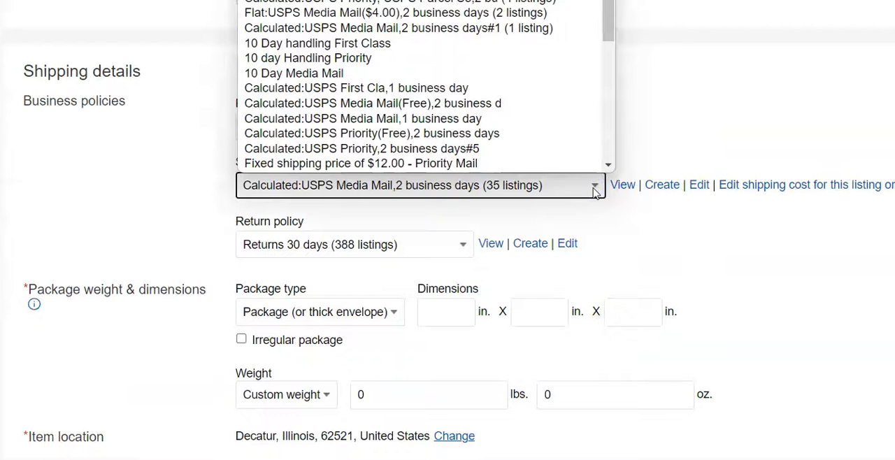
scroll(581, 140, "down", 1)
scroll(560, 7, "up", 1)
left_click(531, 2)
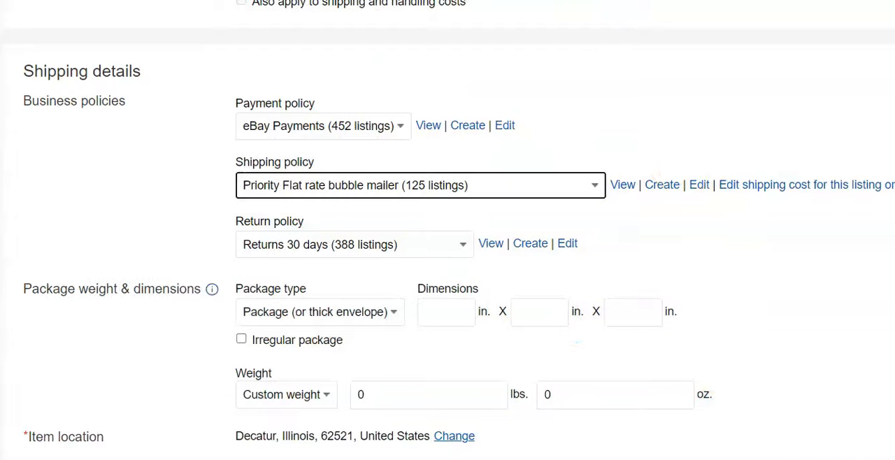
scroll(447, 231, "down", 15)
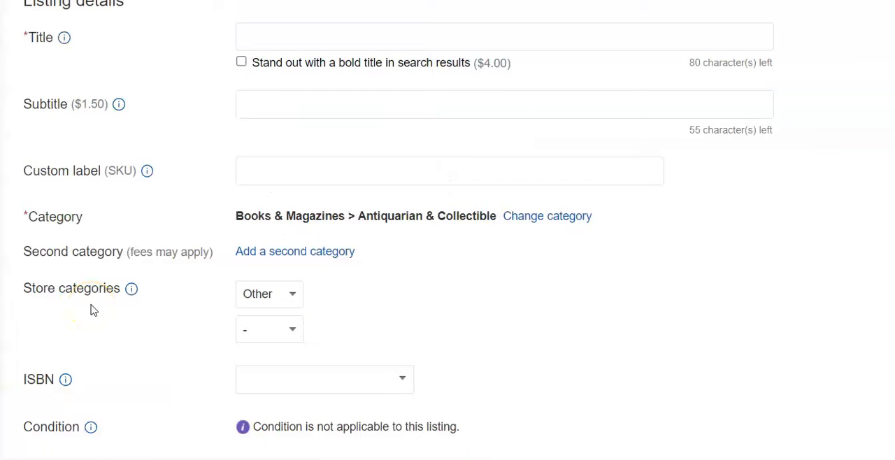
Title the next listing "Cannon Monticello Yellow Brown Vintage Striped Full Size Flat Sheet 80x91" and categorize it under Home & Garden > Bedding > Sheets
left_click(252, 36)
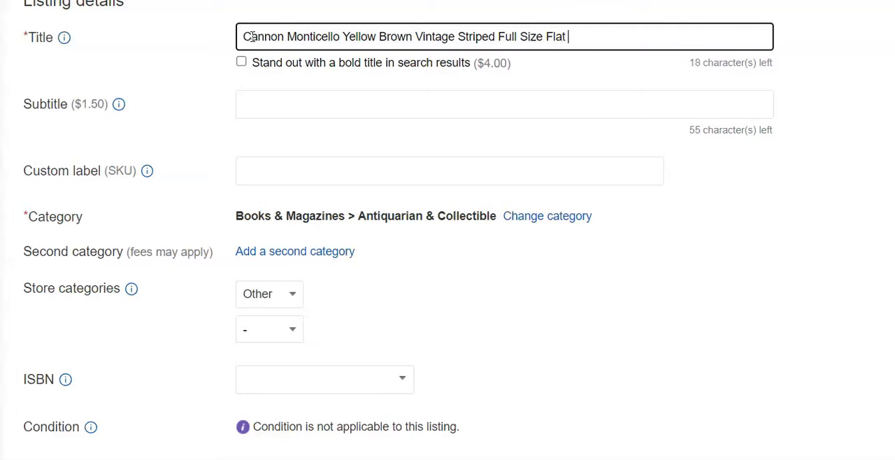
type("91 x")
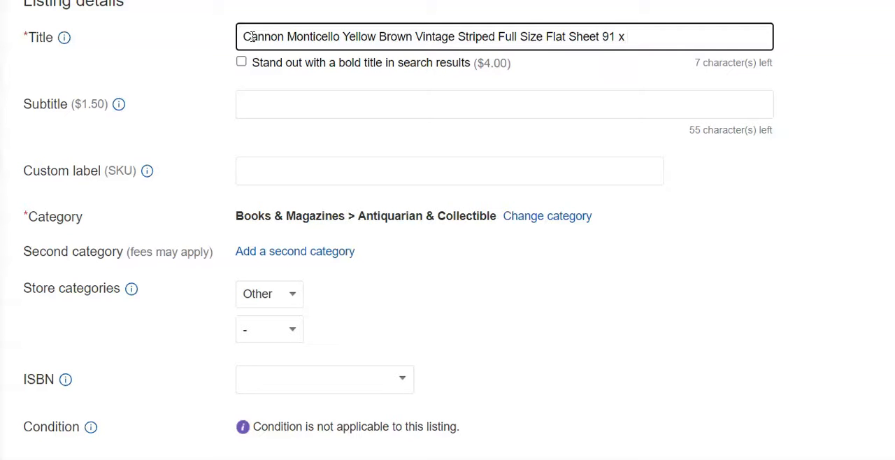
key("BackSpace")
key("BackSpace")
key("BackSpace")
key("BackSpace")
key("BackSpace")
type("80x91")
left_click(548, 216)
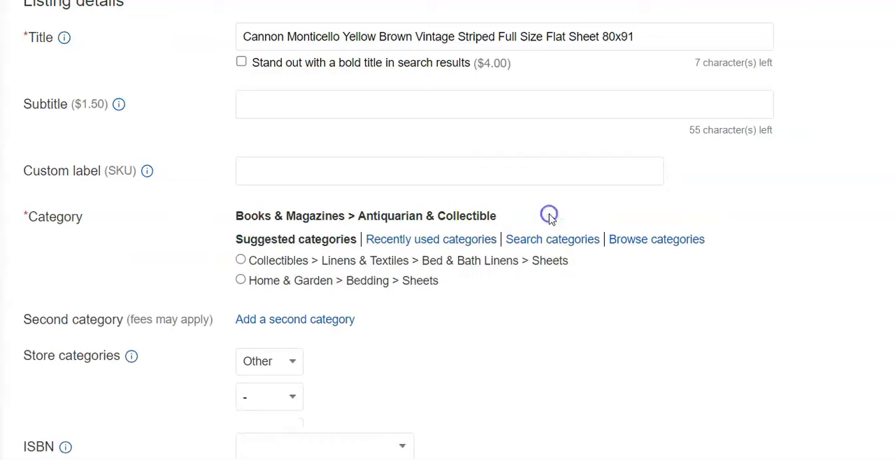
left_click(241, 280)
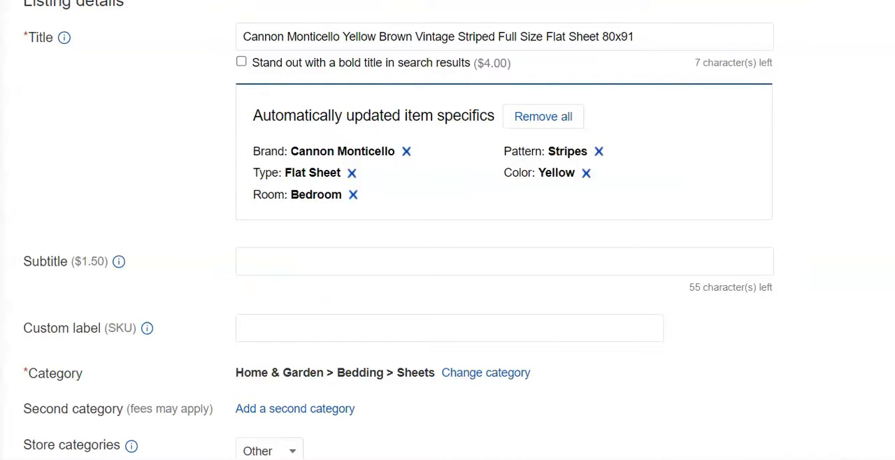
Check the label photo of the Cannon Monticello flat sheet and set its size to Full
scroll(447, 230, "down", 12)
scroll(447, 230, "up", 2)
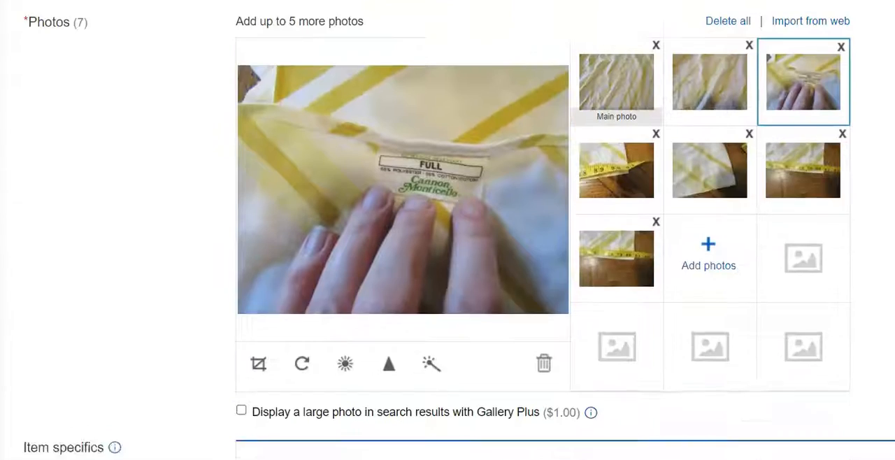
scroll(790, 156, "up", 1)
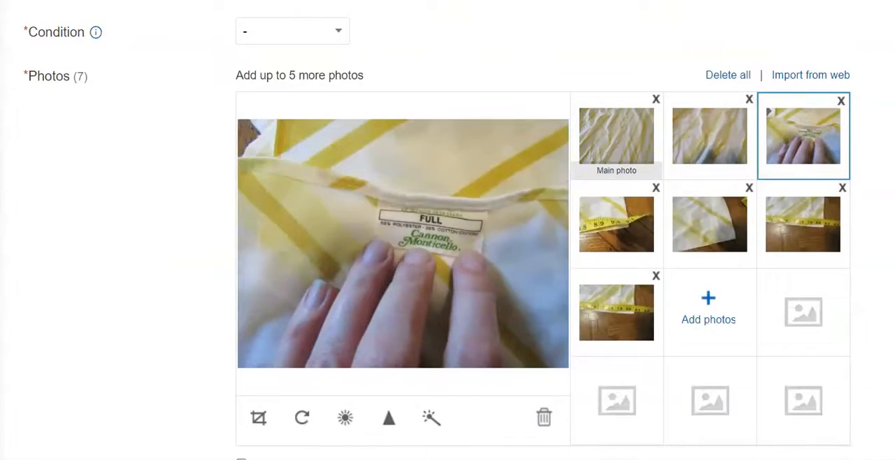
scroll(751, 154, "down", 10)
left_click(749, 154)
type("Full")
left_click(639, 296)
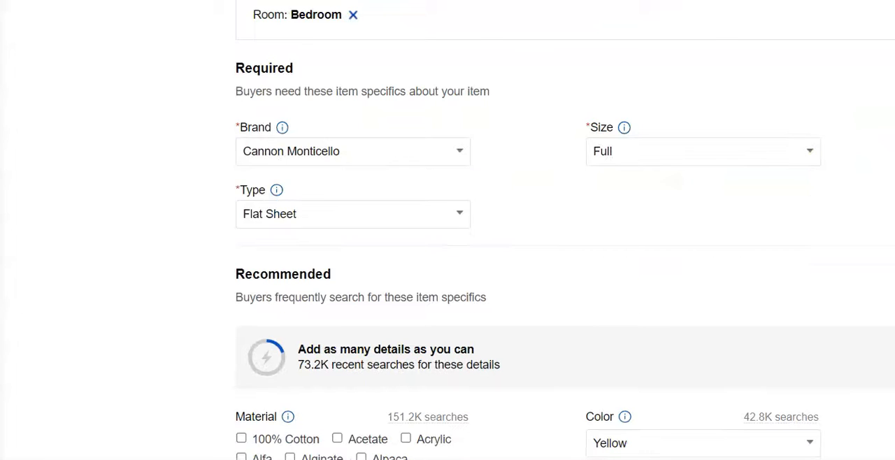
Set the Buy It Now price of the Cannon Monticello flat sheet to $30.00
scroll(559, 231, "down", 15)
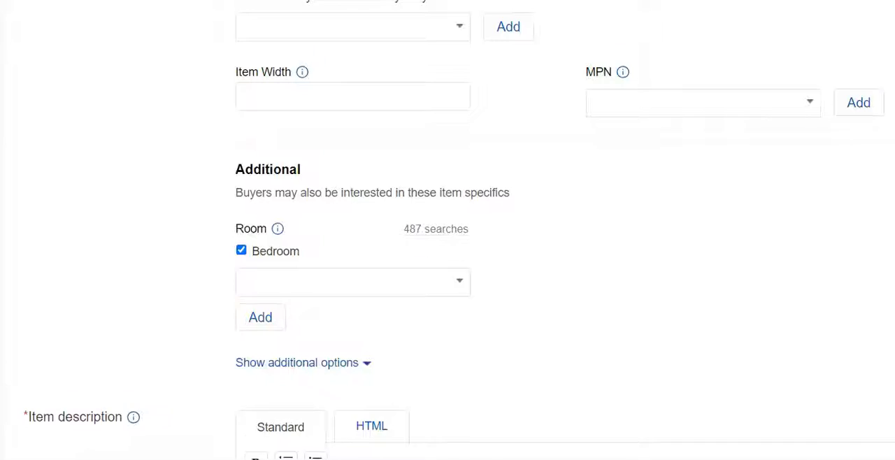
scroll(440, 360, "down", 6)
left_click(308, 210)
type("30.00")
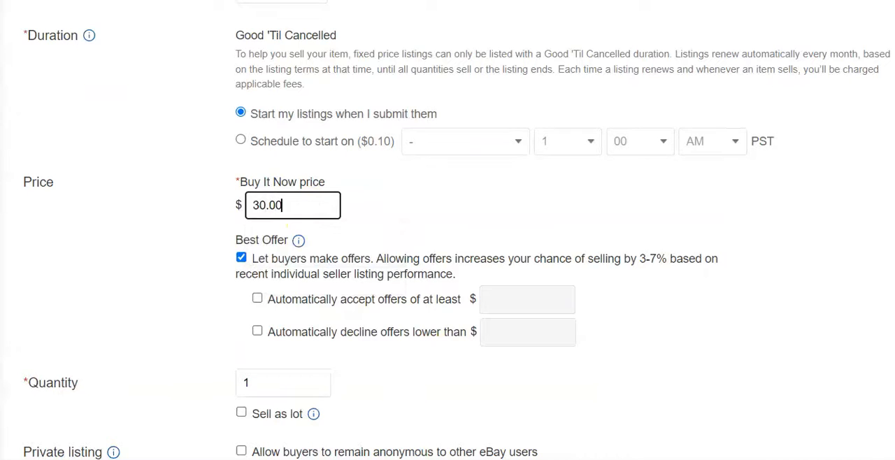
Select Priority Flat rate bubble mailer as the Cannon Monticello flat sheet's shipping policy
scroll(516, 154, "down", 8)
left_click(596, 156)
left_click(569, 188)
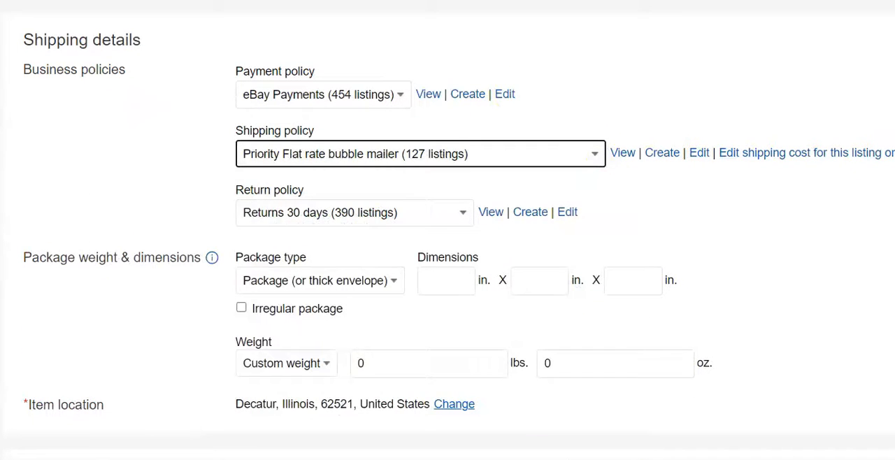